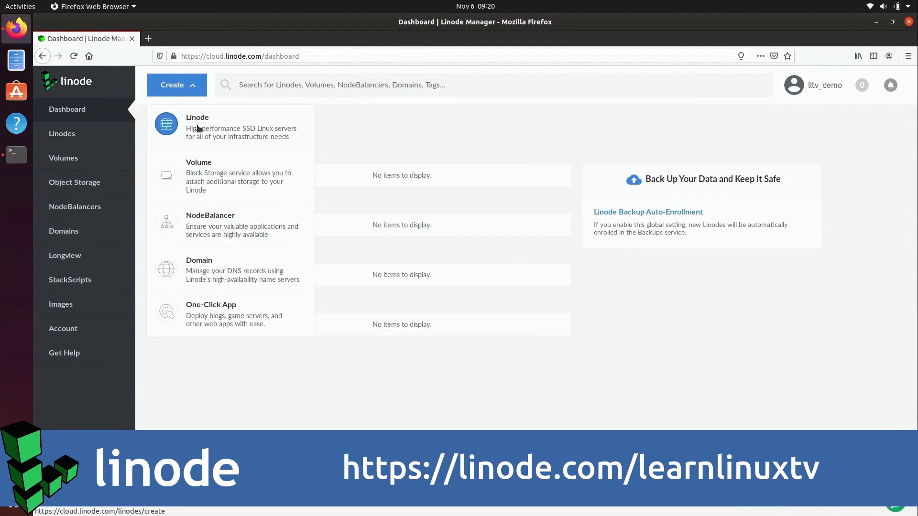
Step: Start a new Linode and scroll through the Select a region list
{"action": "left_click", "coordinate": [194, 120]}
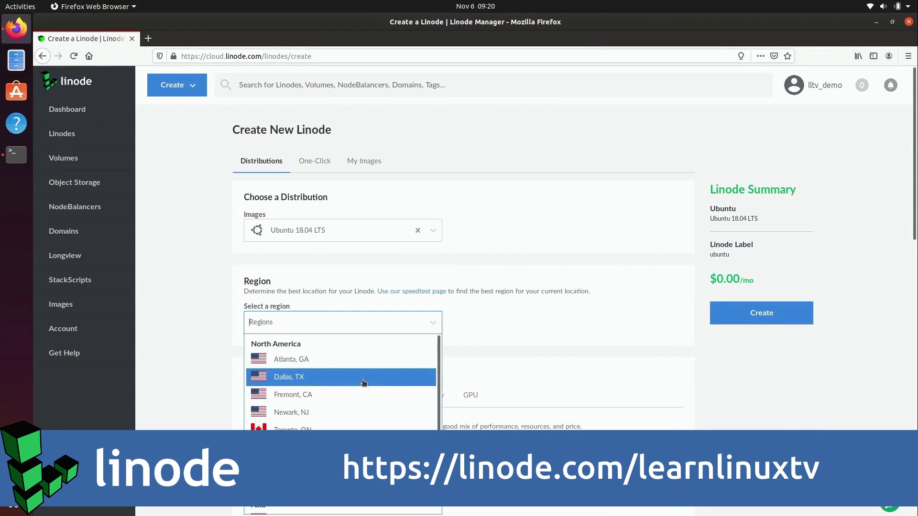
{"action": "scroll", "coordinate": [363, 383], "scroll_direction": "down", "scroll_amount": 2}
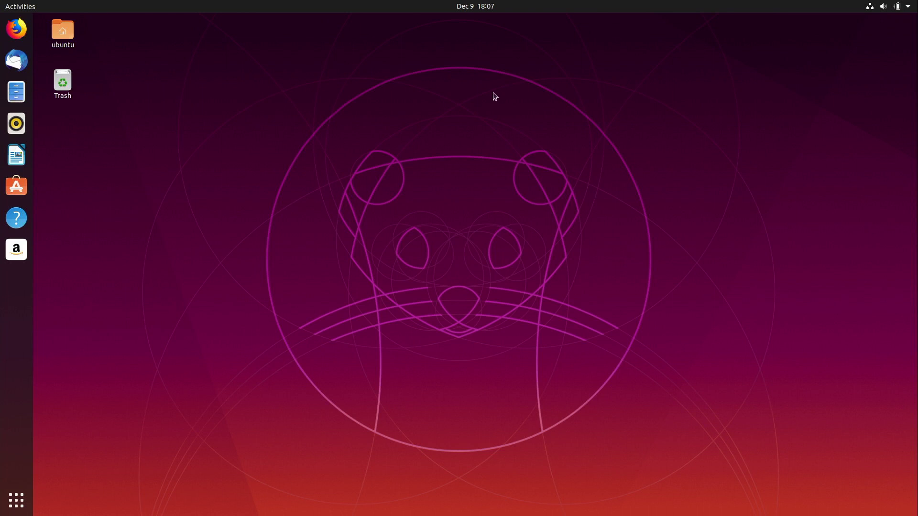
{"action": "left_click", "coordinate": [16, 26]}
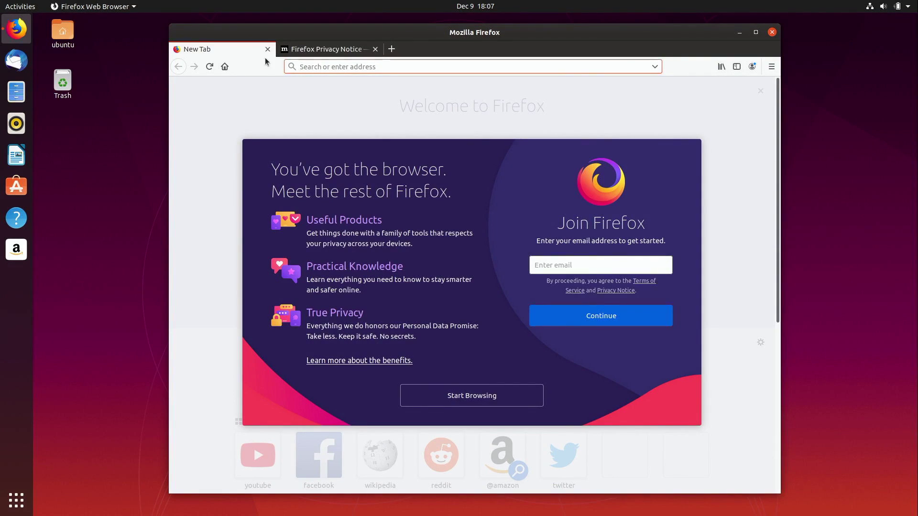
{"action": "type", "text": "https://www.centos.org/download/"}
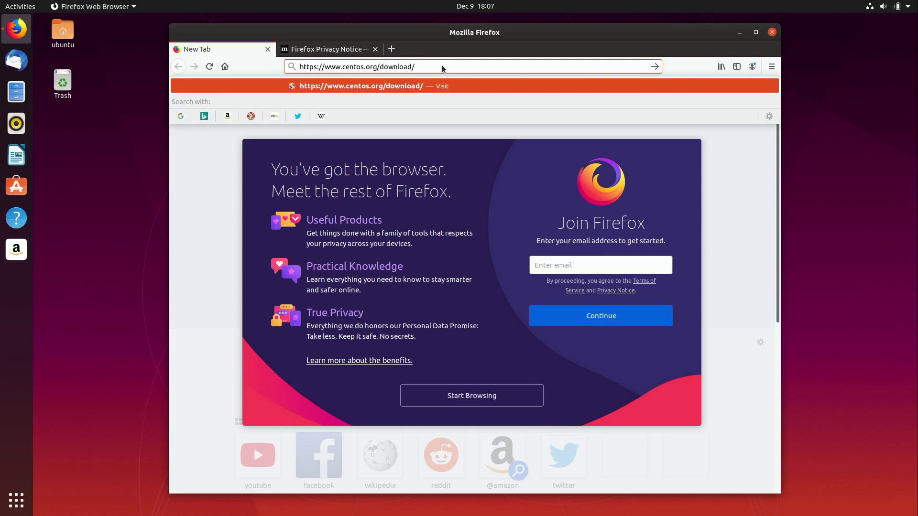
{"action": "key", "text": "Return"}
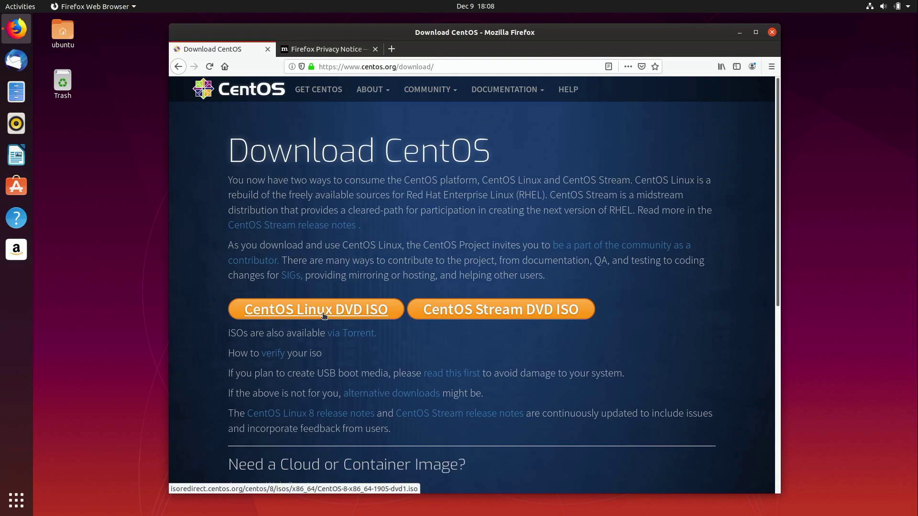
Step: Save the CentOS Linux DVD ISO to disk from the mirrors.cmich.edu mirror
{"action": "left_click", "coordinate": [323, 315]}
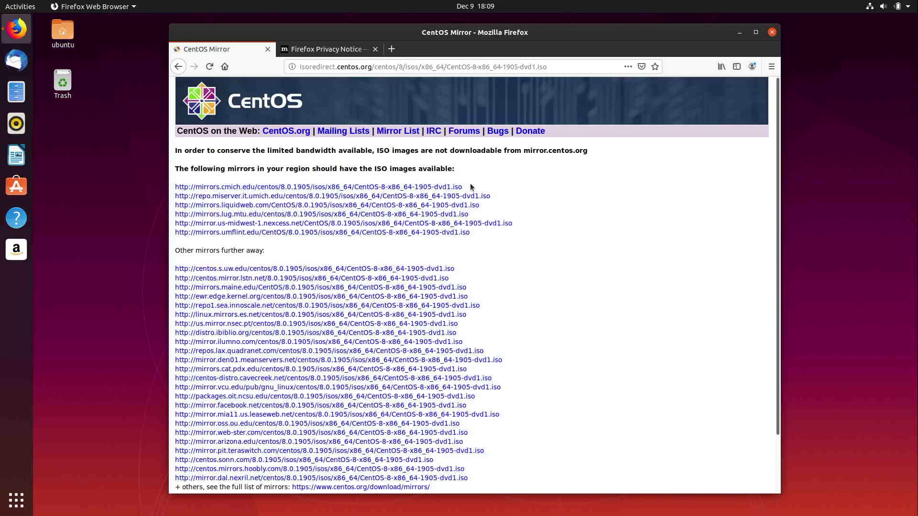
{"action": "left_click", "coordinate": [446, 189]}
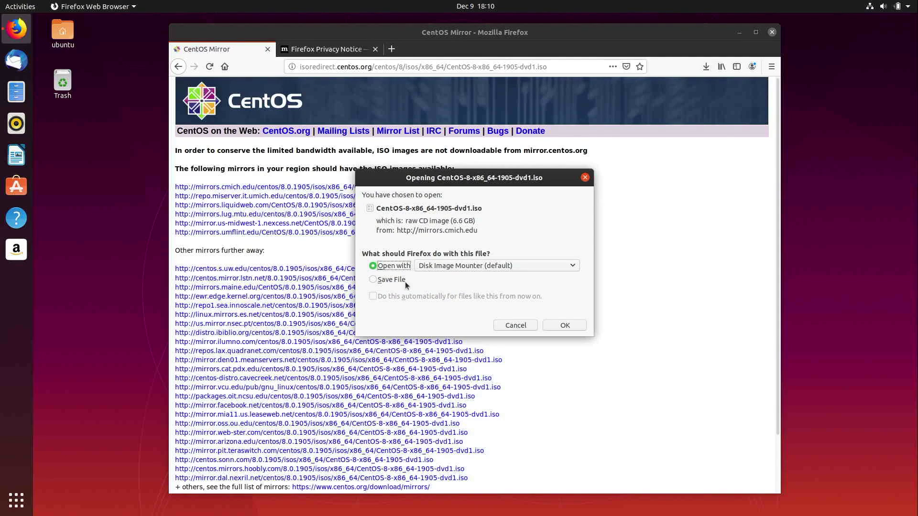
{"action": "left_click", "coordinate": [388, 282]}
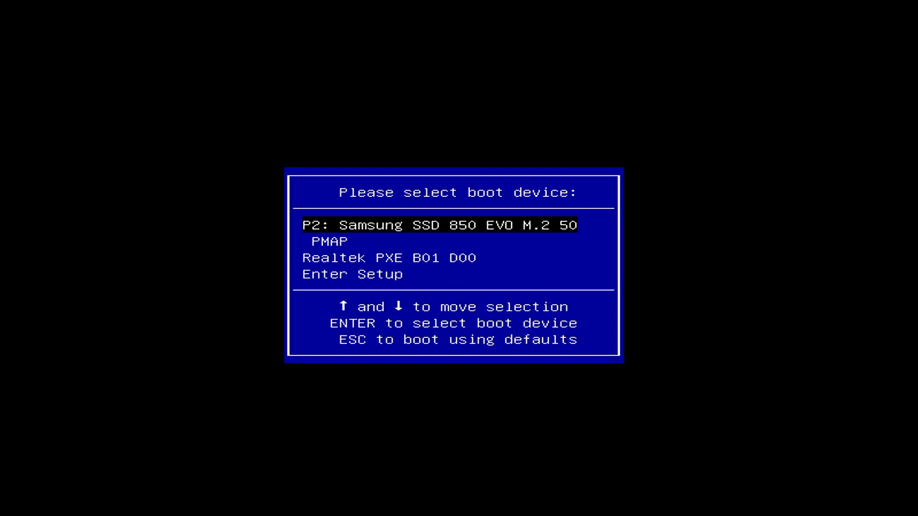
Step: Boot from PMAP and choose Install CentOS Linux 8.0.1905, skipping the media test
{"action": "key", "text": "Down"}
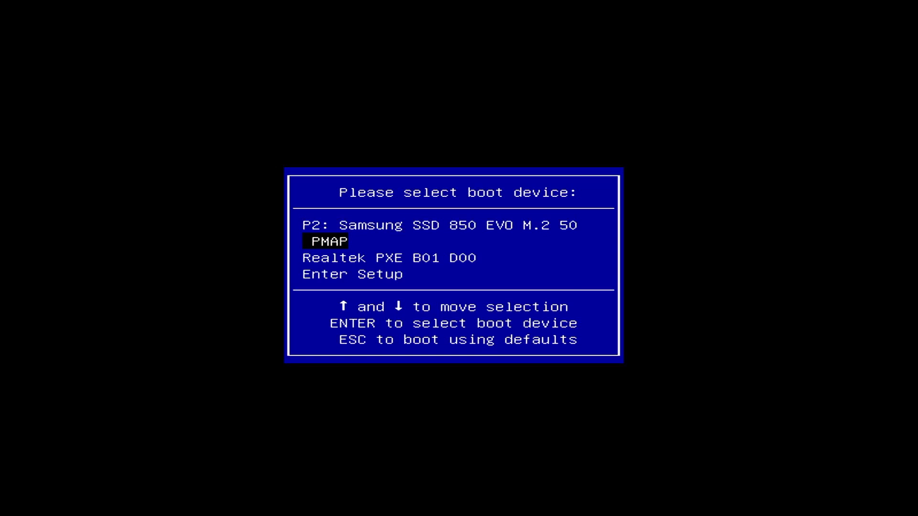
{"action": "key", "text": "Return"}
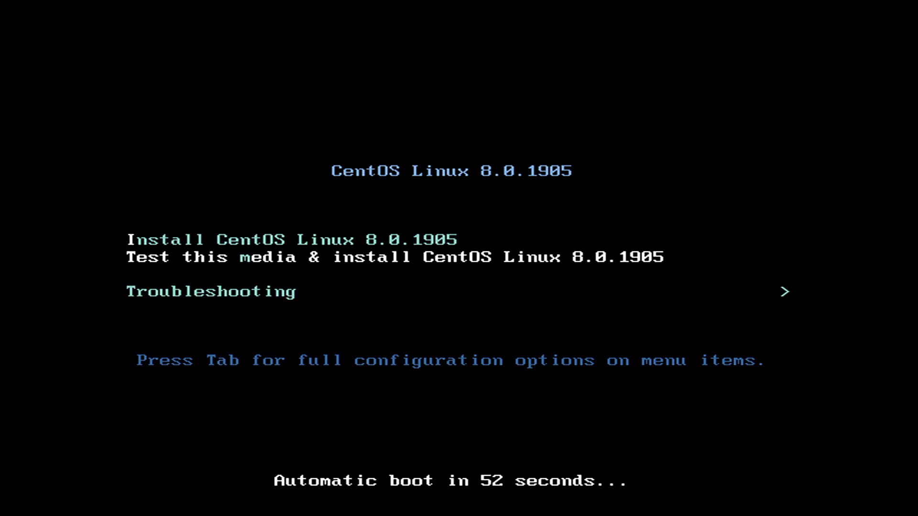
{"action": "key", "text": "Up"}
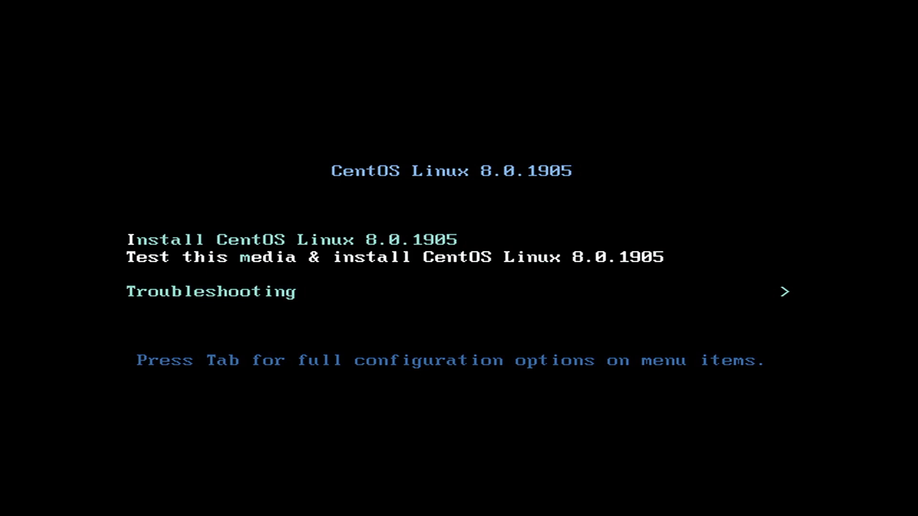
{"action": "key", "text": "Up"}
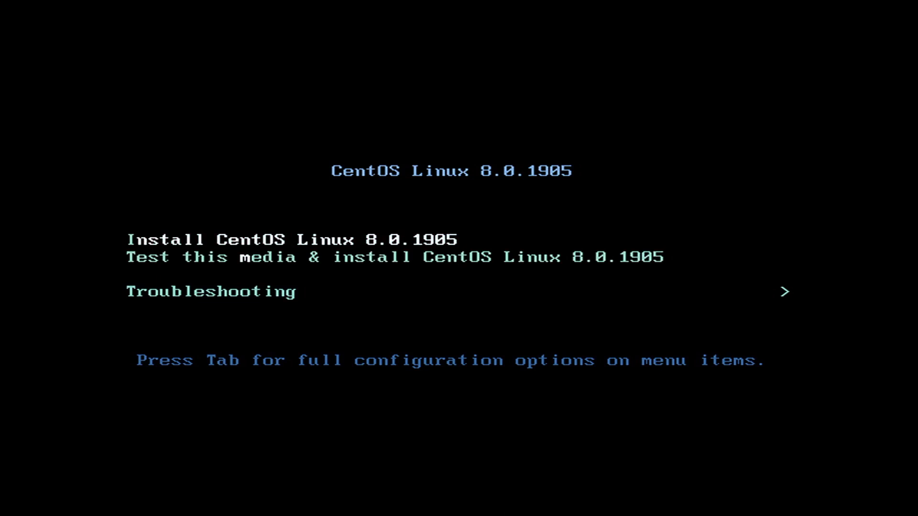
{"action": "key", "text": "Return"}
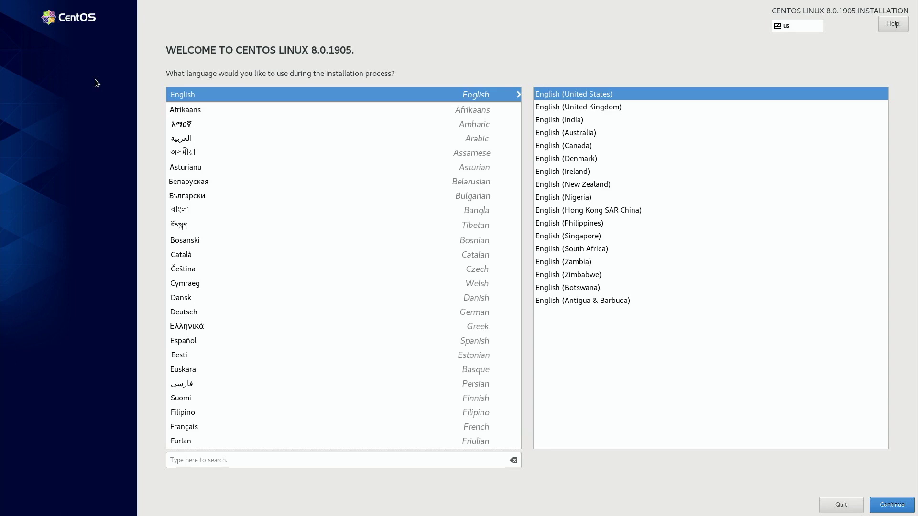
Step: Continue past the welcome screen with English (United States) selected
{"action": "left_click", "coordinate": [896, 507]}
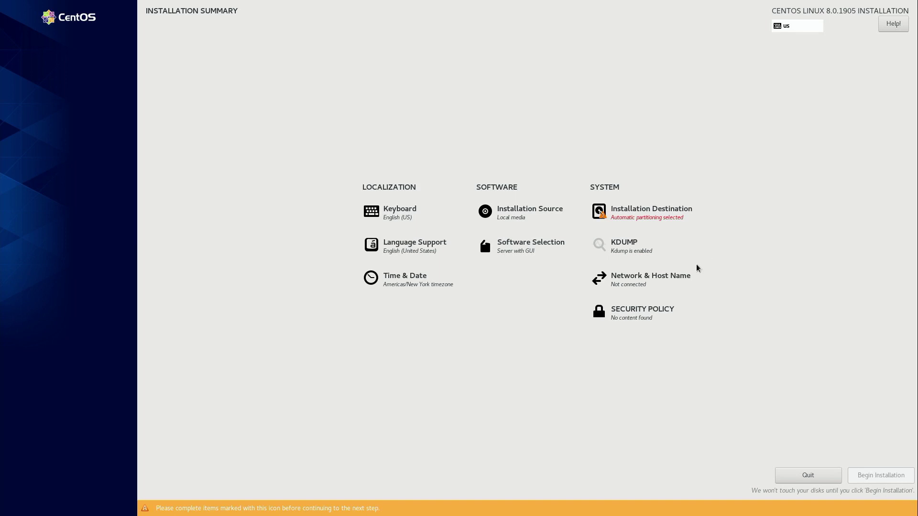
Step: Switch the enp1s0f1 Ethernet connection on in Network & Host Name and edit its settings
{"action": "left_click", "coordinate": [650, 282]}
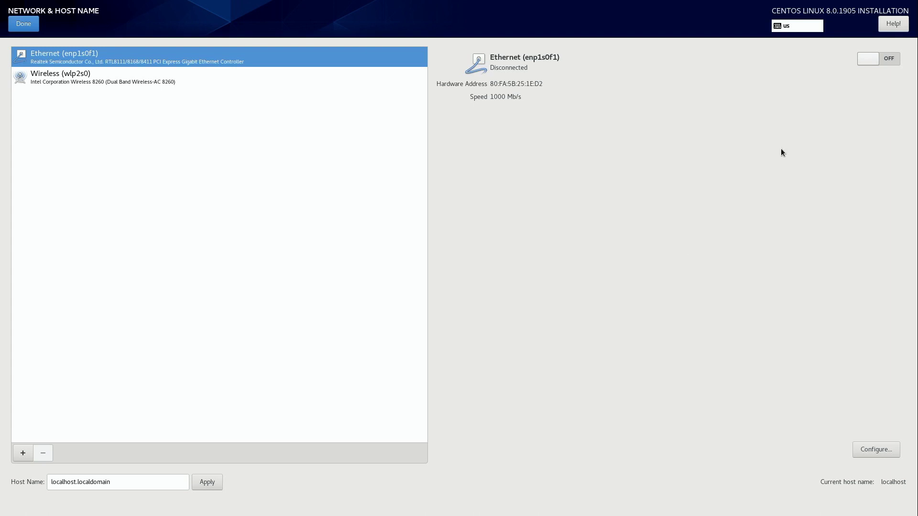
{"action": "left_click", "coordinate": [883, 61]}
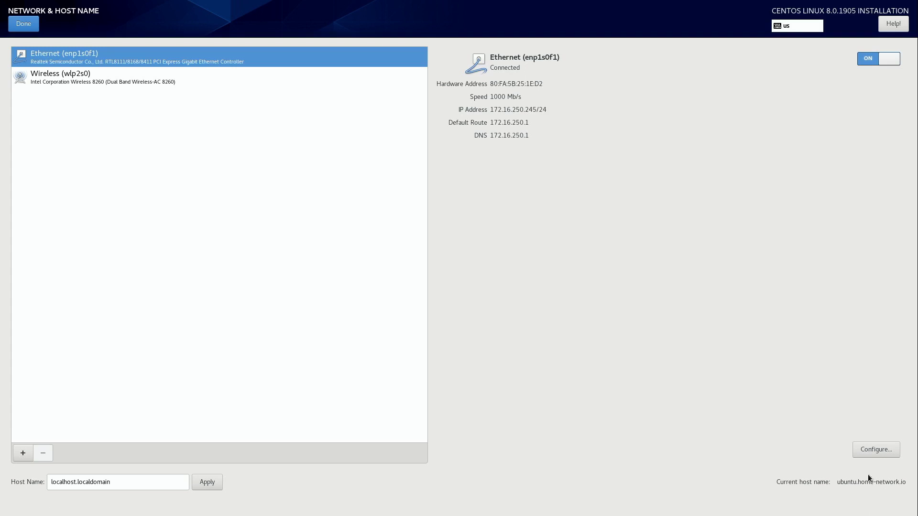
{"action": "left_click", "coordinate": [868, 452]}
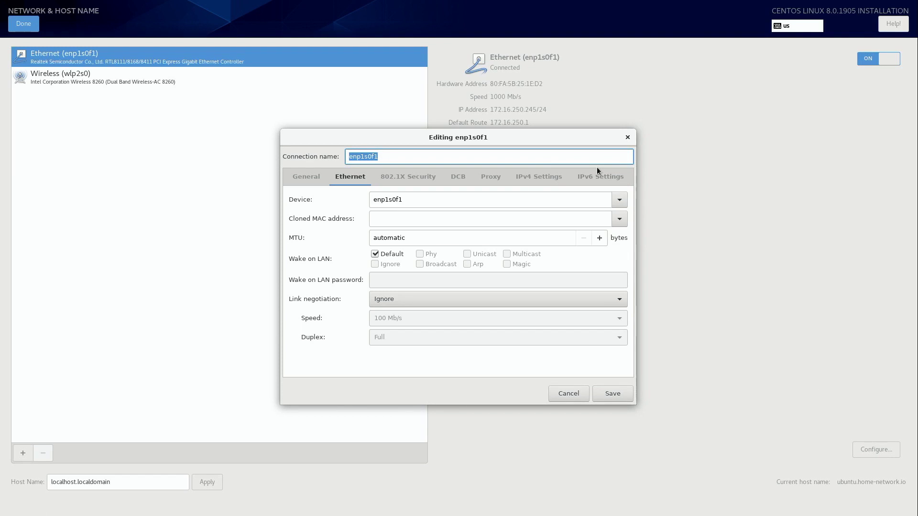
Step: Enter a manual IPv4 address 192.168.128.78, netmask 255.255.255.0, gateway 172.168.128.1
{"action": "left_click", "coordinate": [550, 179]}
{"action": "left_click", "coordinate": [538, 200]}
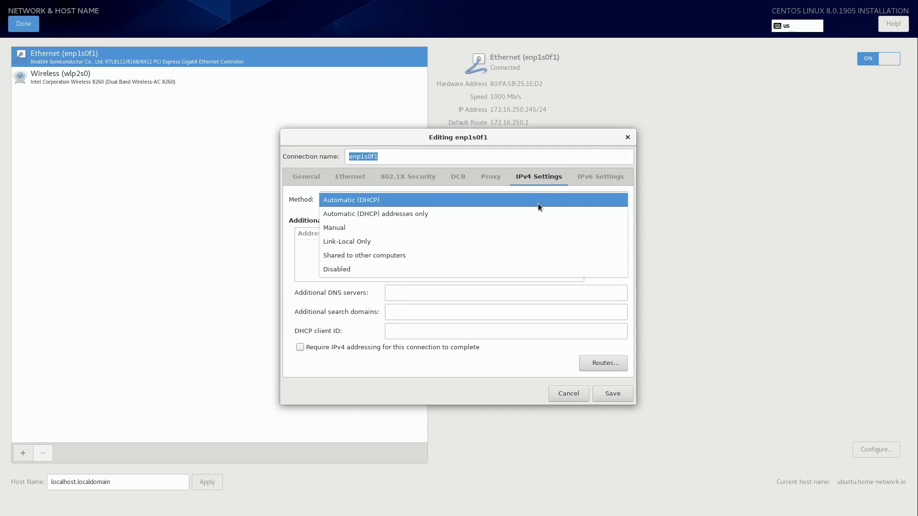
{"action": "left_click", "coordinate": [535, 228]}
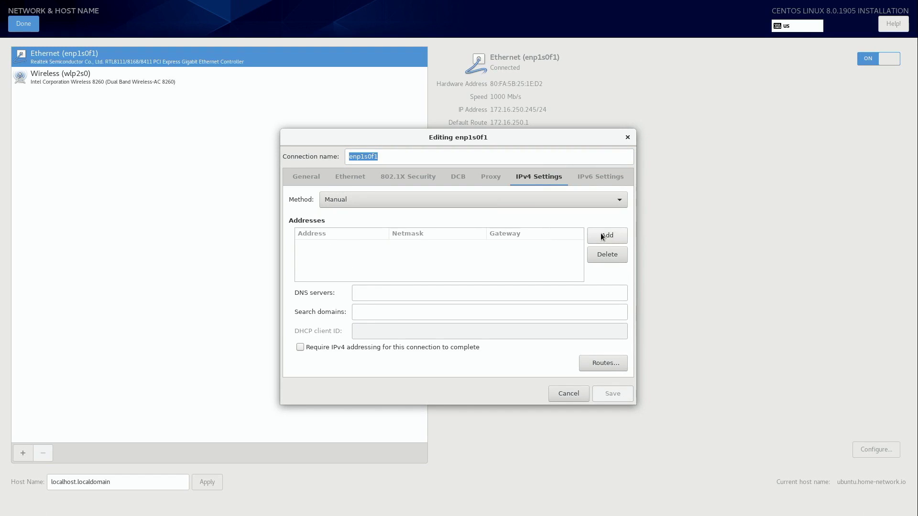
{"action": "left_click", "coordinate": [602, 235]}
{"action": "type", "text": "192.168"}
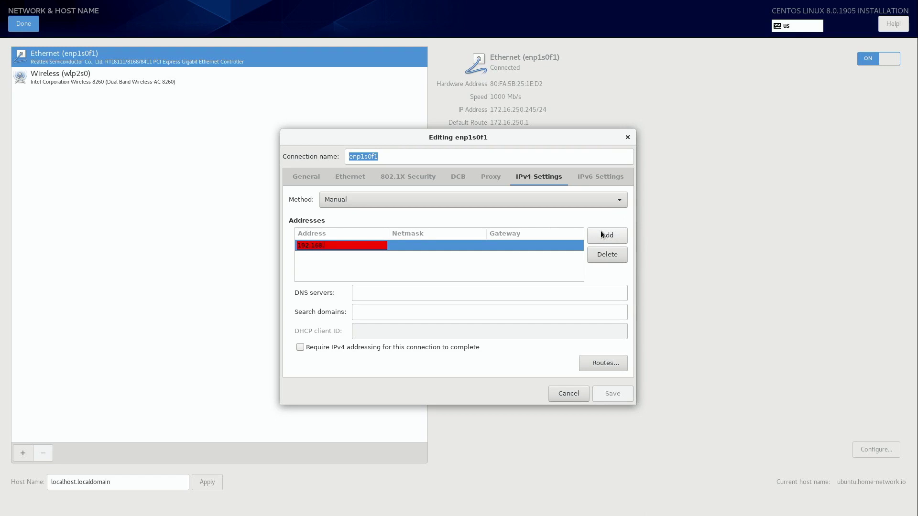
{"action": "type", "text": ".128.78"}
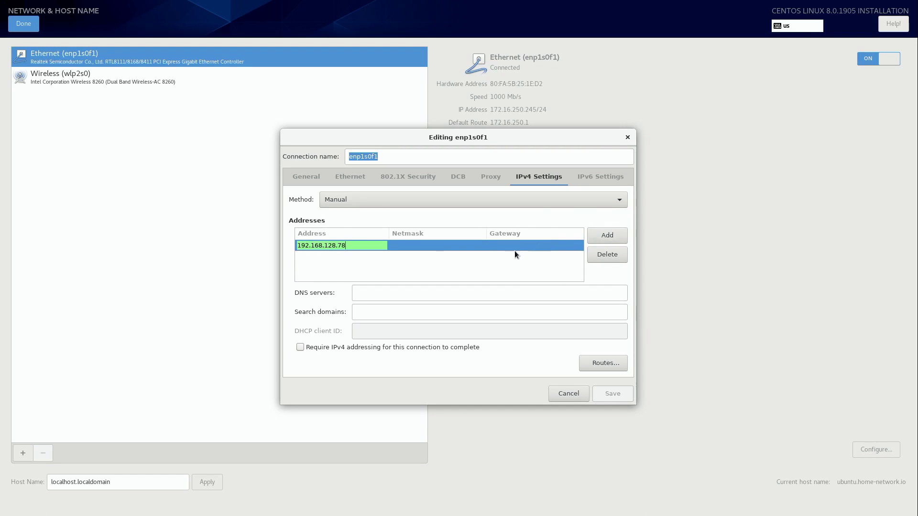
{"action": "left_click", "coordinate": [482, 250]}
{"action": "type", "text": "255.255.255.0"}
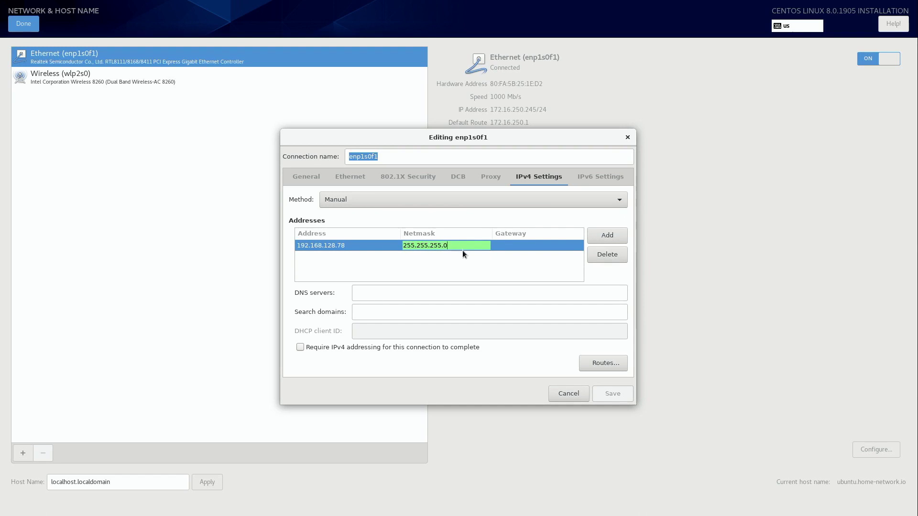
{"action": "left_click", "coordinate": [505, 249]}
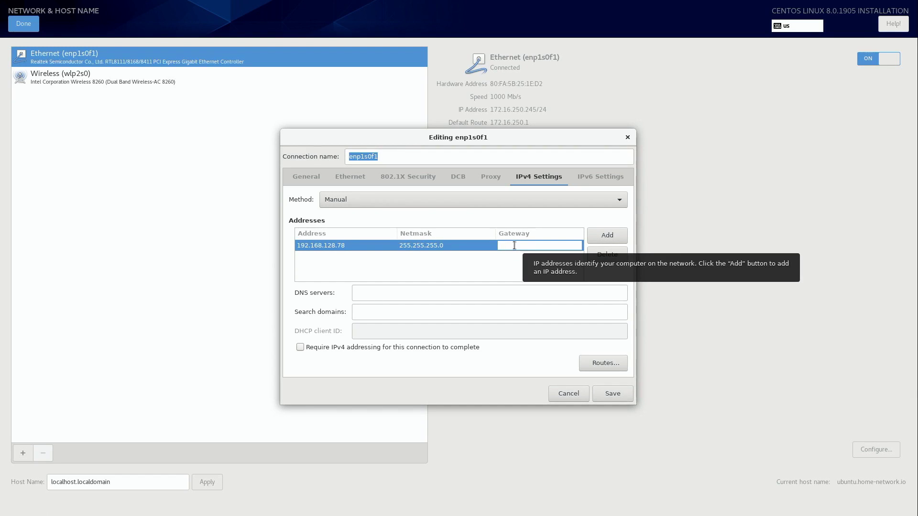
{"action": "type", "text": "172.16"}
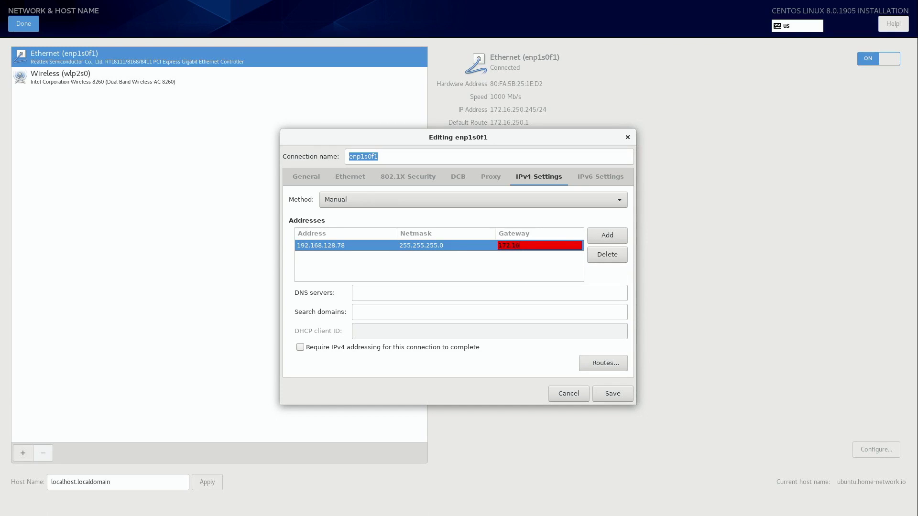
{"action": "type", "text": "8.128.1"}
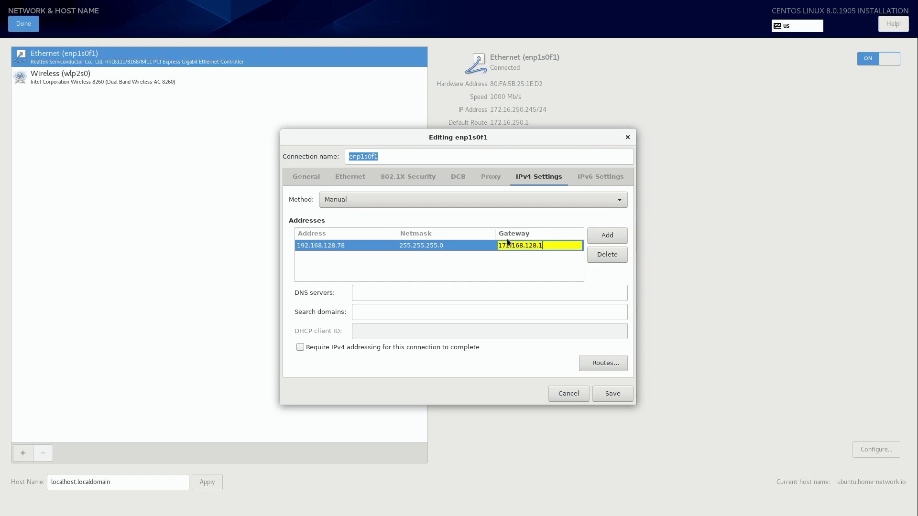
Step: Add DNS 8.8.8.8, switch the method to Automatic (DHCP), then cancel the edits
{"action": "left_click", "coordinate": [500, 293]}
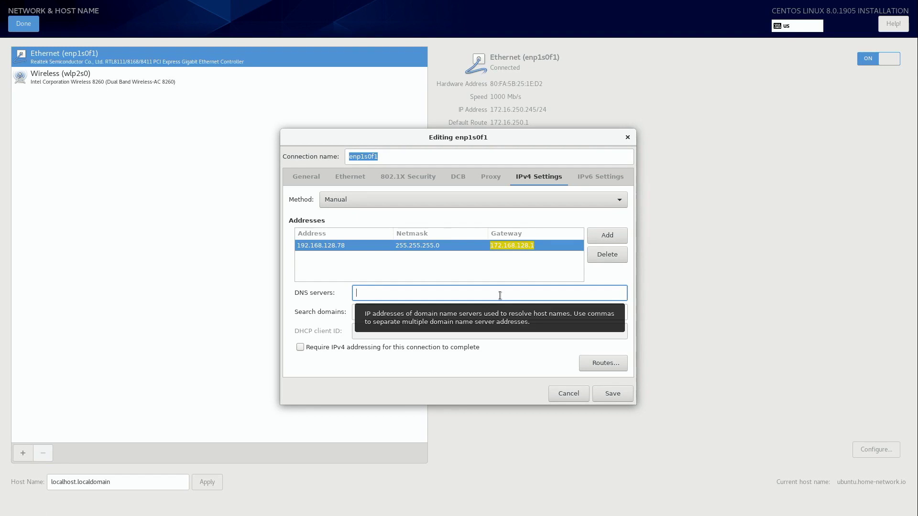
{"action": "type", "text": "8.8.8.8"}
{"action": "left_click", "coordinate": [453, 200]}
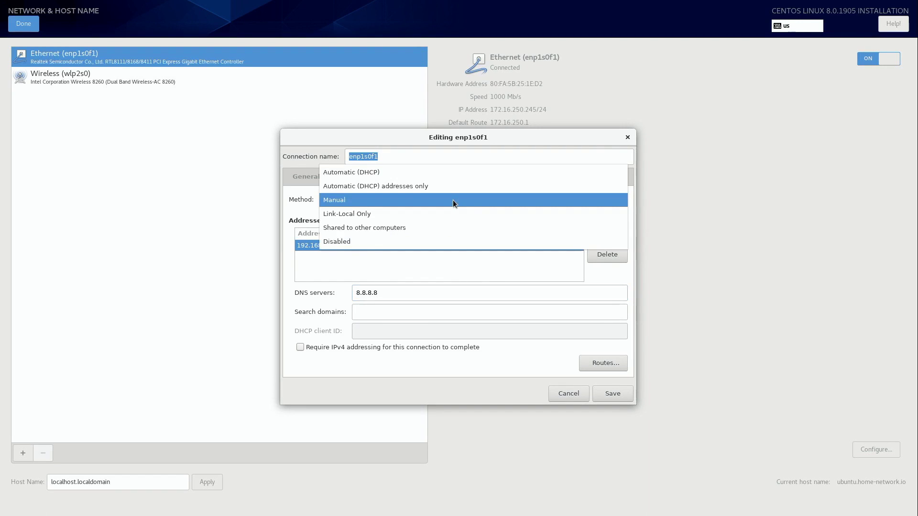
{"action": "left_click", "coordinate": [443, 174]}
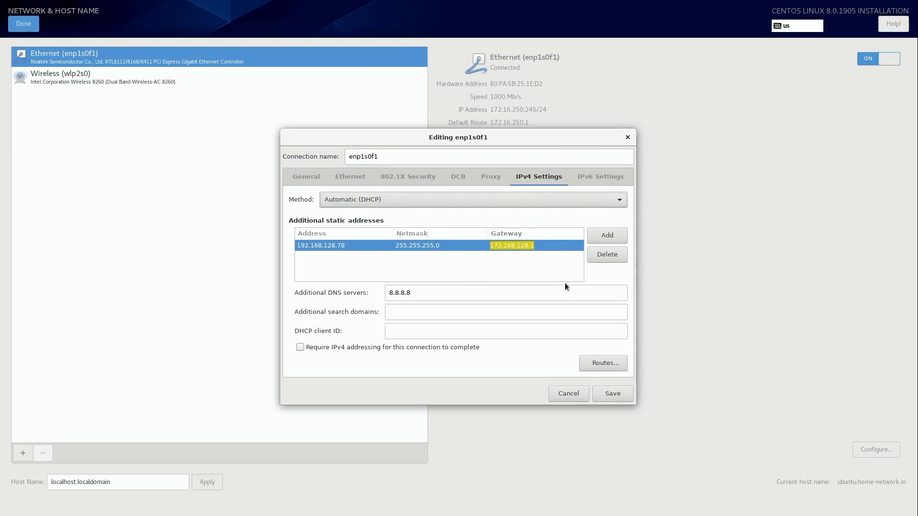
{"action": "left_click", "coordinate": [568, 398]}
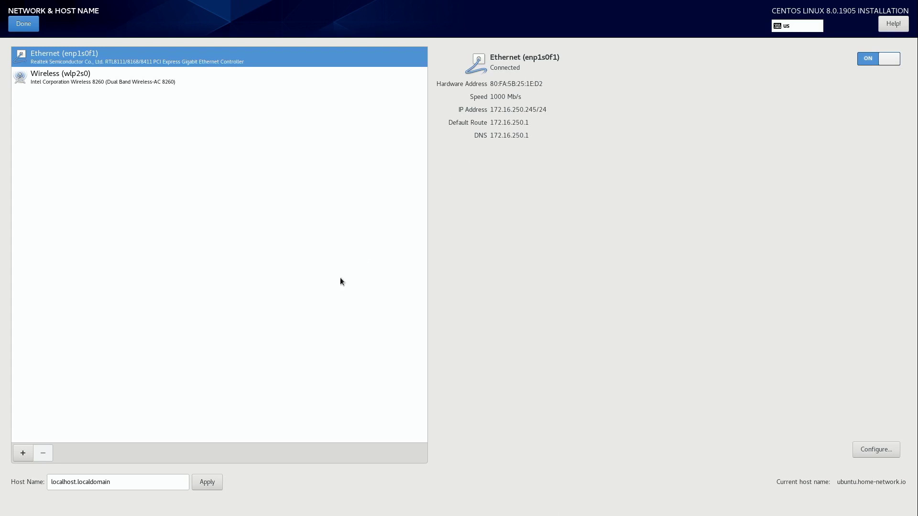
Step: Replace the host name localhost.localdomain with centos, apply it, and finish network settings
{"action": "left_click", "coordinate": [143, 481]}
{"action": "left_click_drag", "start_coordinate": [143, 481], "coordinate": [43, 484]}
{"action": "type", "text": "centos"}
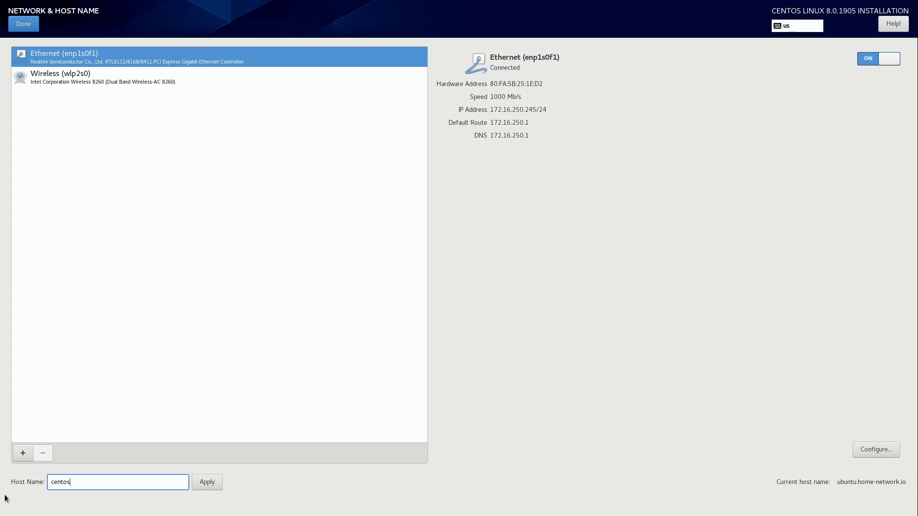
{"action": "left_click", "coordinate": [207, 482]}
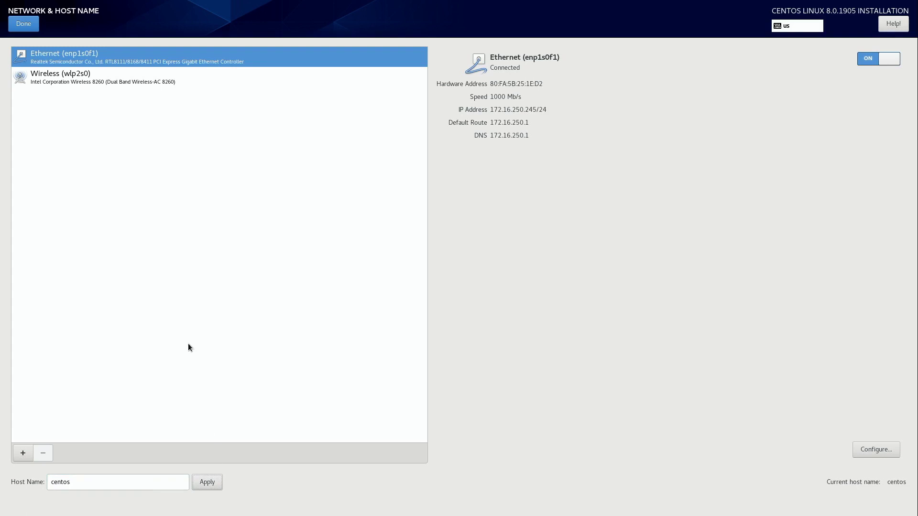
{"action": "left_click", "coordinate": [24, 23]}
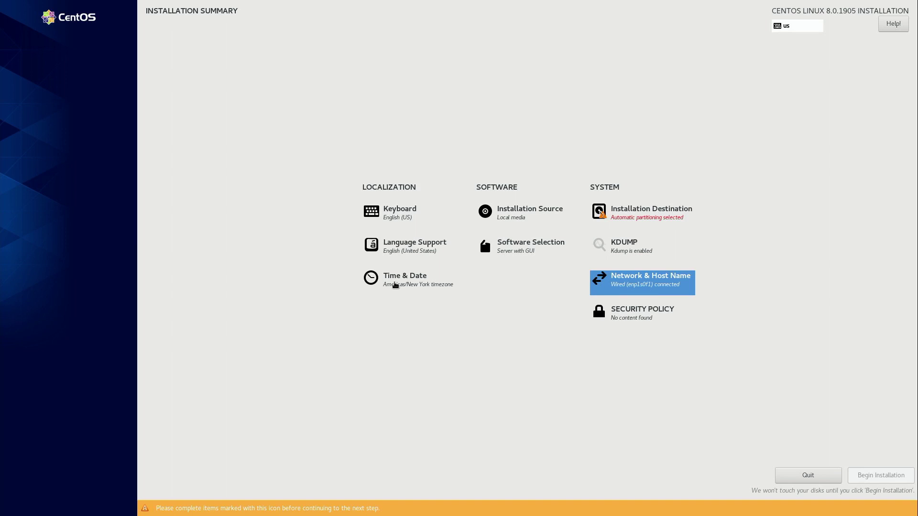
Step: Confirm the America/New York time zone on the Time & Date map
{"action": "left_click", "coordinate": [396, 281]}
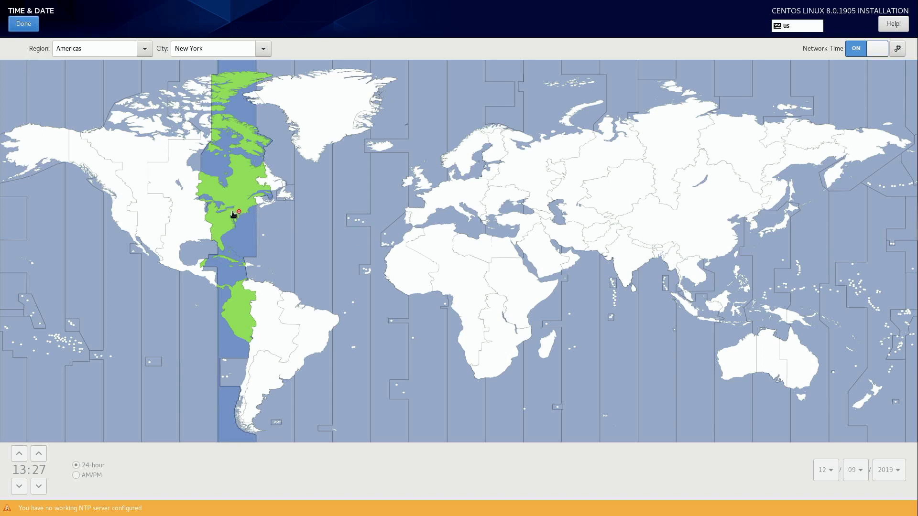
{"action": "left_click", "coordinate": [215, 213]}
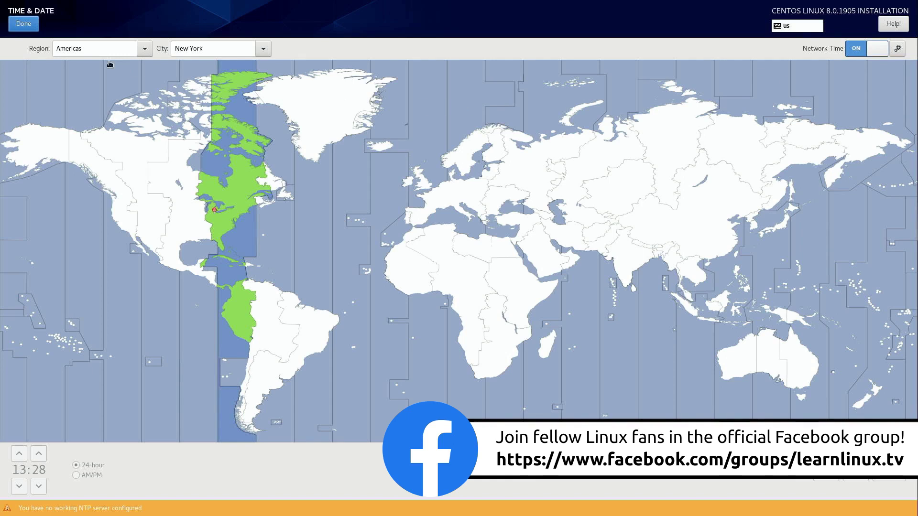
{"action": "left_click", "coordinate": [25, 27]}
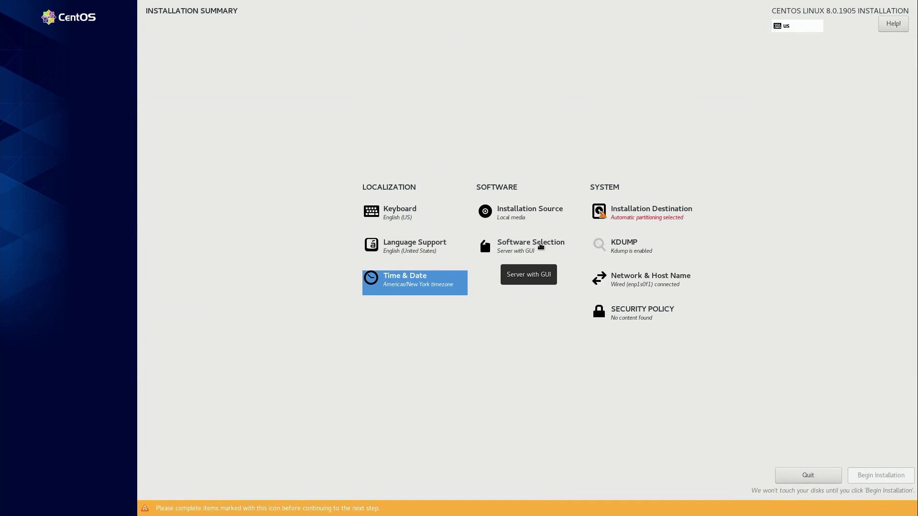
{"action": "left_click", "coordinate": [541, 246]}
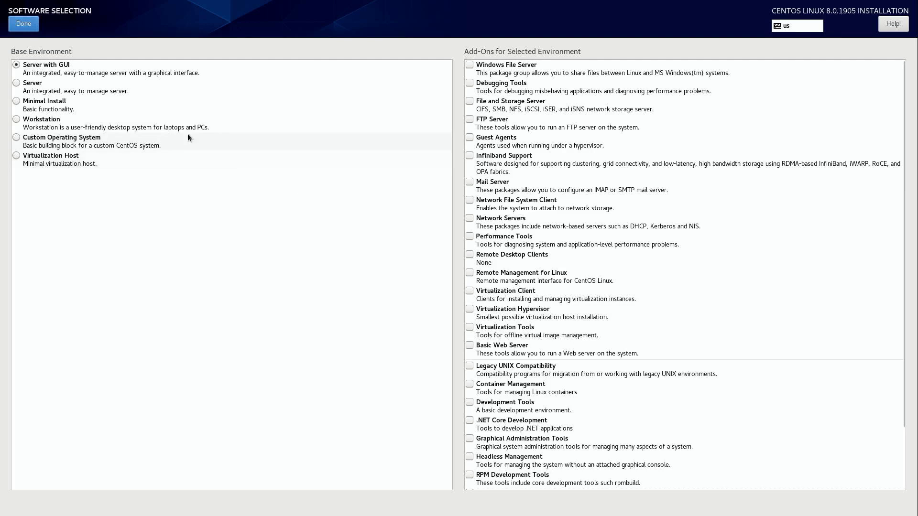
{"action": "left_click", "coordinate": [22, 27]}
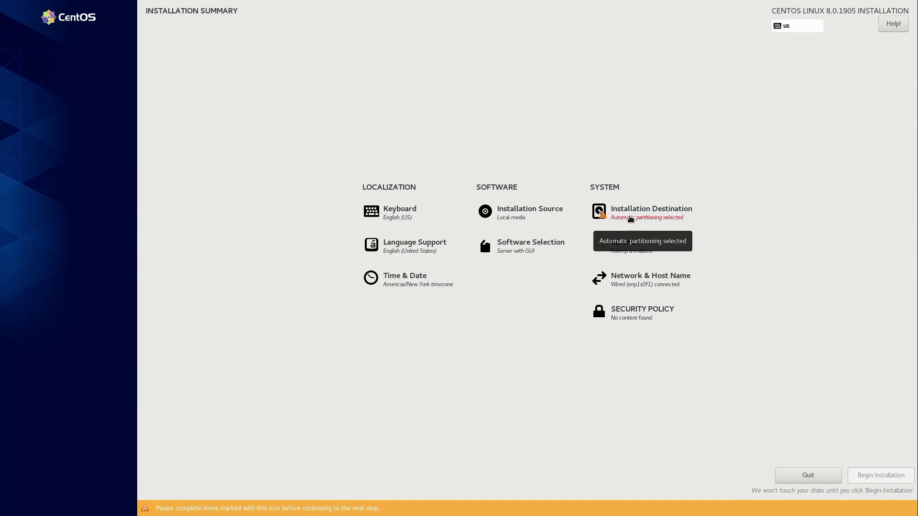
Step: Accept the ATA Samsung SSD with automatic storage configuration as the installation destination
{"action": "left_click", "coordinate": [630, 219]}
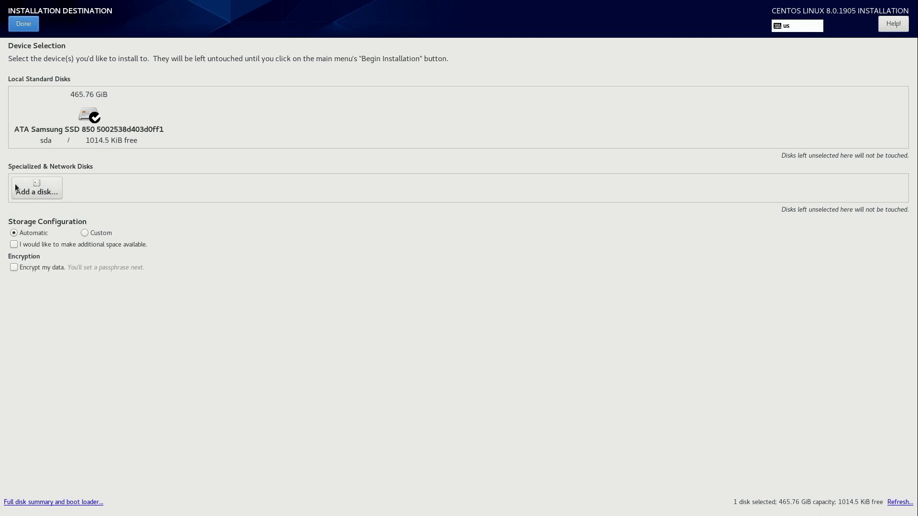
{"action": "left_click", "coordinate": [27, 23]}
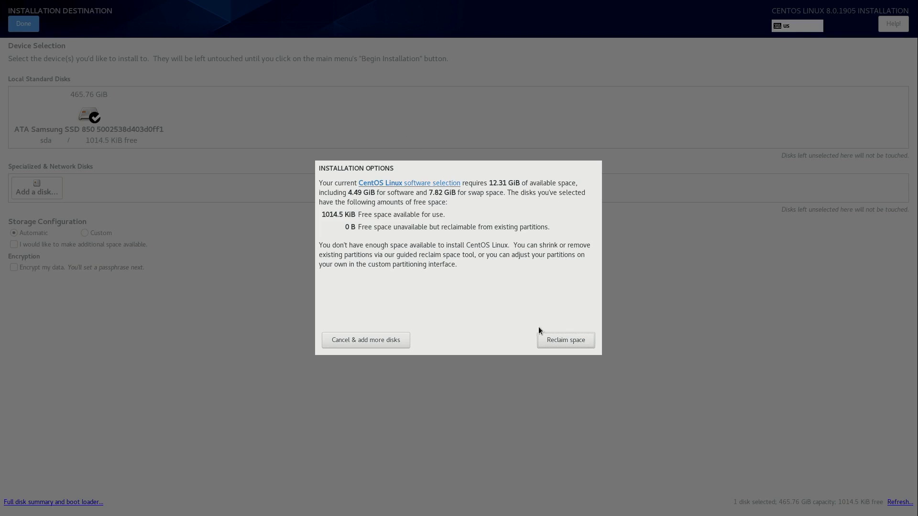
Step: Delete all existing partitions on the Samsung SSD to reclaim the full 465.76 GiB
{"action": "left_click", "coordinate": [575, 342]}
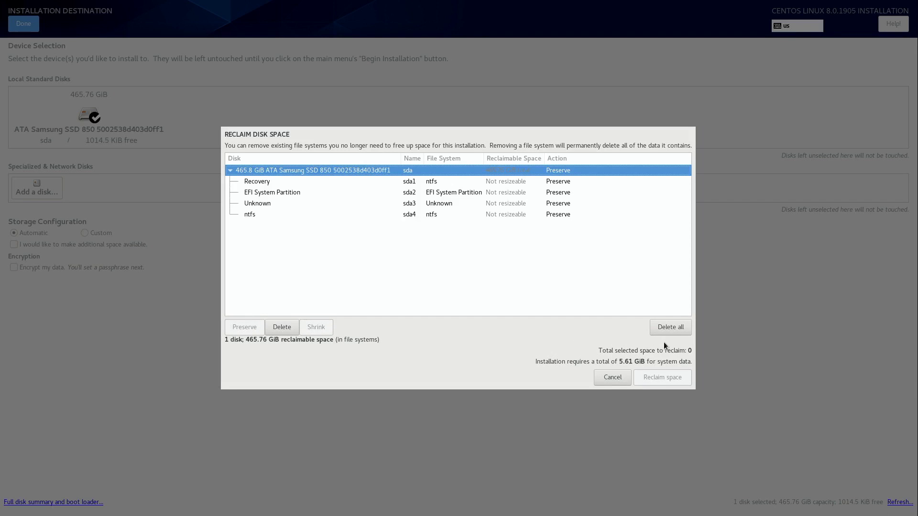
{"action": "left_click", "coordinate": [673, 328]}
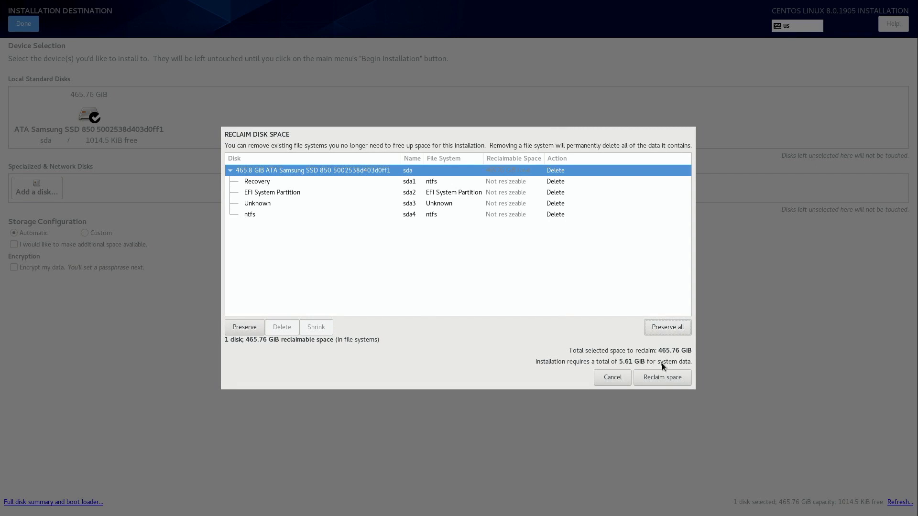
{"action": "left_click", "coordinate": [662, 378]}
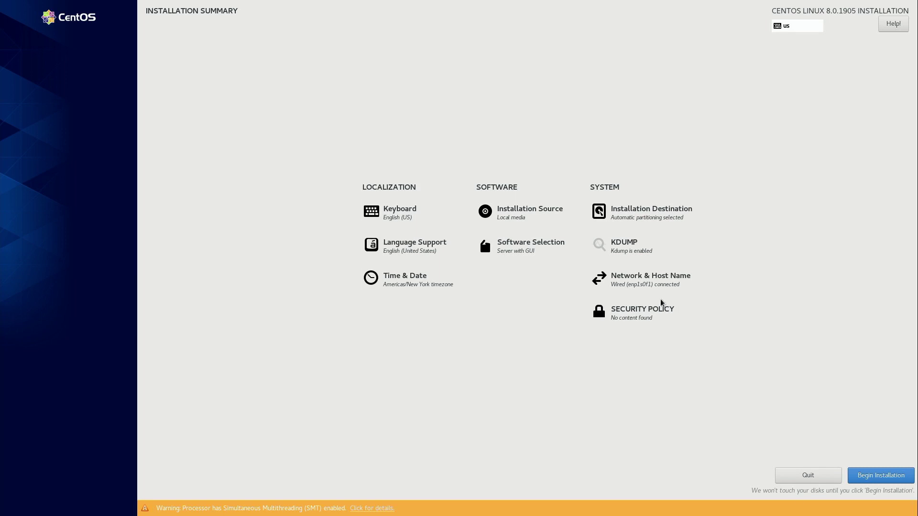
Step: Disable kdump by unchecking Enable kdump, then return to the Installation Summary
{"action": "left_click", "coordinate": [634, 245]}
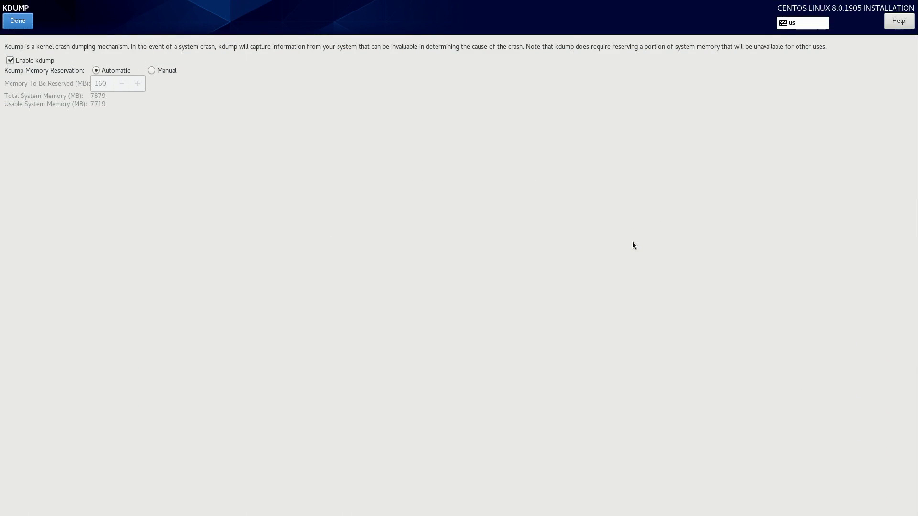
{"action": "left_click", "coordinate": [10, 62]}
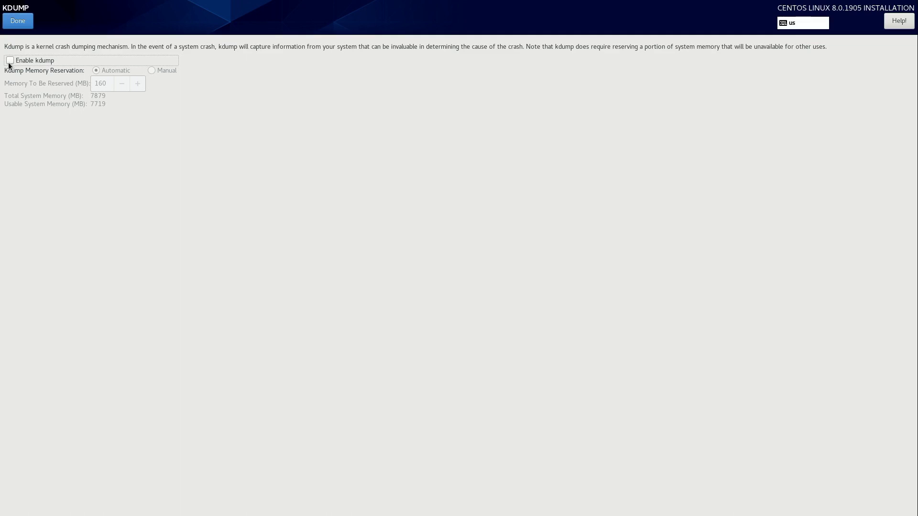
{"action": "left_click", "coordinate": [17, 21]}
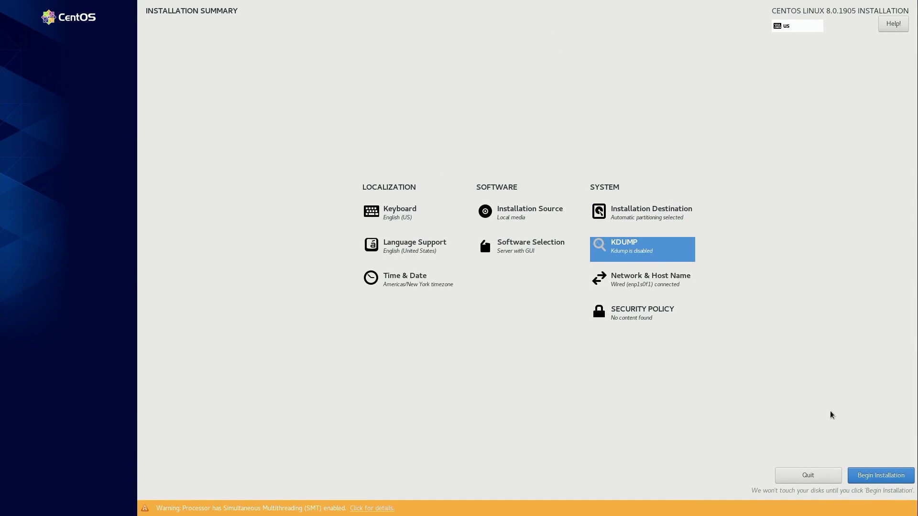
Step: Begin the installation and set and confirm a root password, accepting the weak-password warning
{"action": "left_click", "coordinate": [874, 476]}
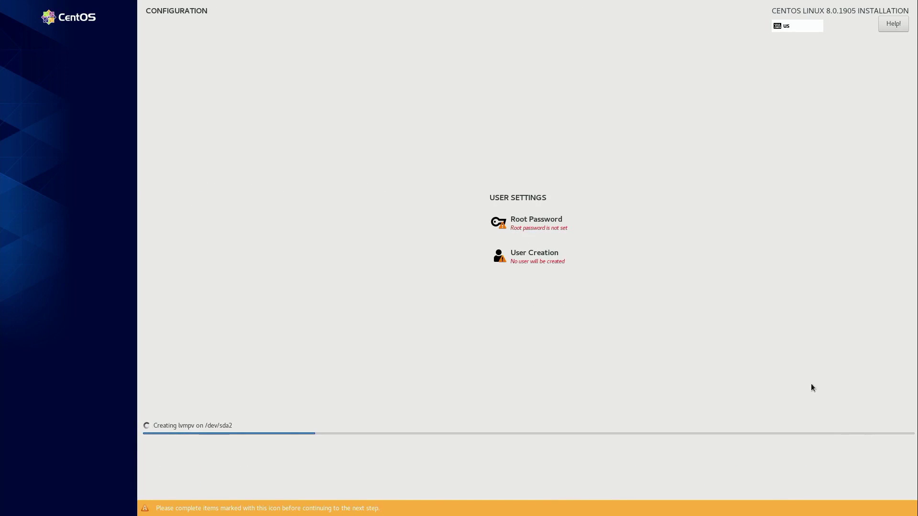
{"action": "left_click", "coordinate": [537, 220]}
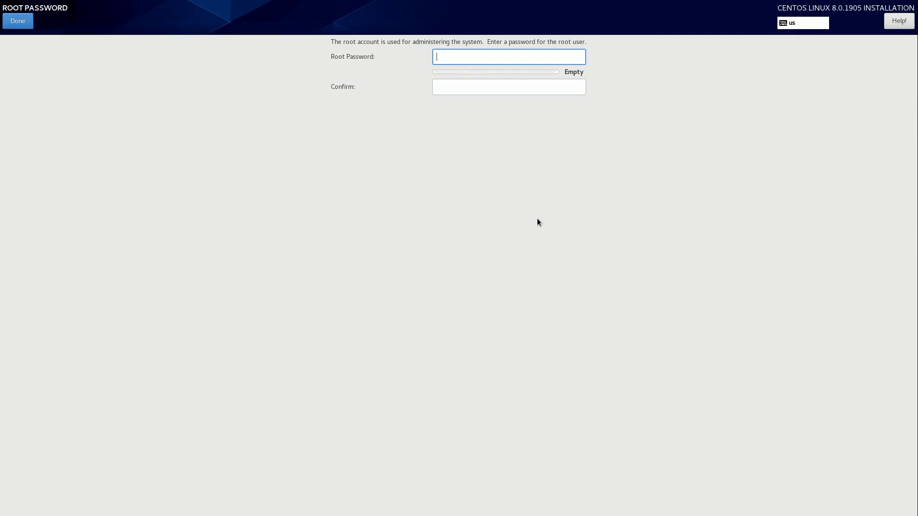
{"action": "type", "text": "centos123"}
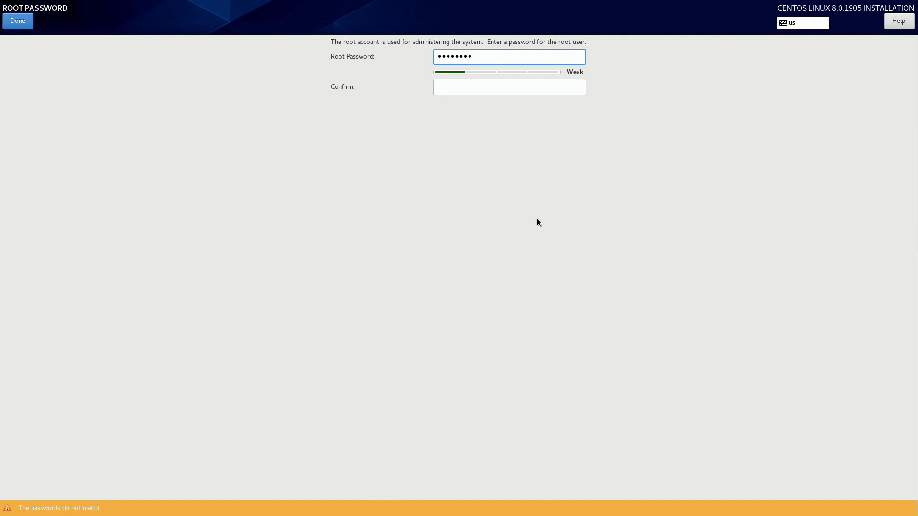
{"action": "key", "text": "Tab"}
{"action": "type", "text": "centos123"}
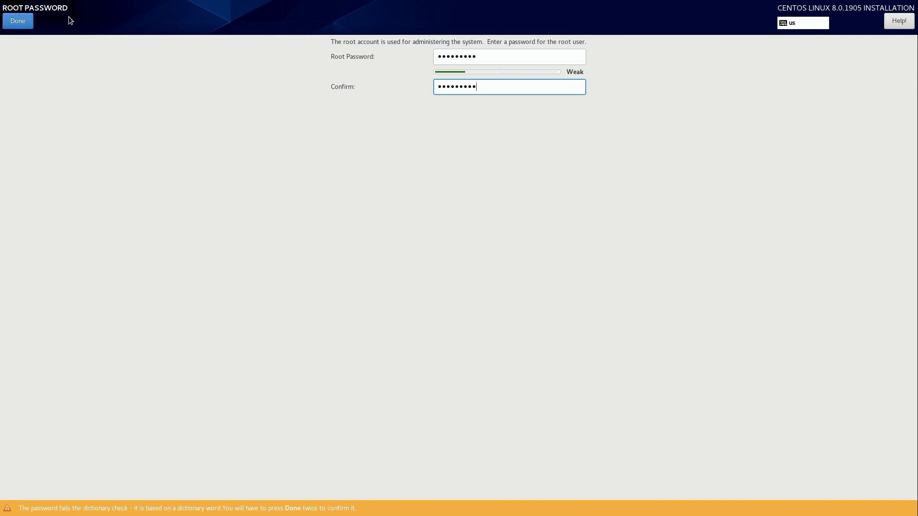
{"action": "left_click", "coordinate": [14, 22]}
{"action": "left_click", "coordinate": [15, 22]}
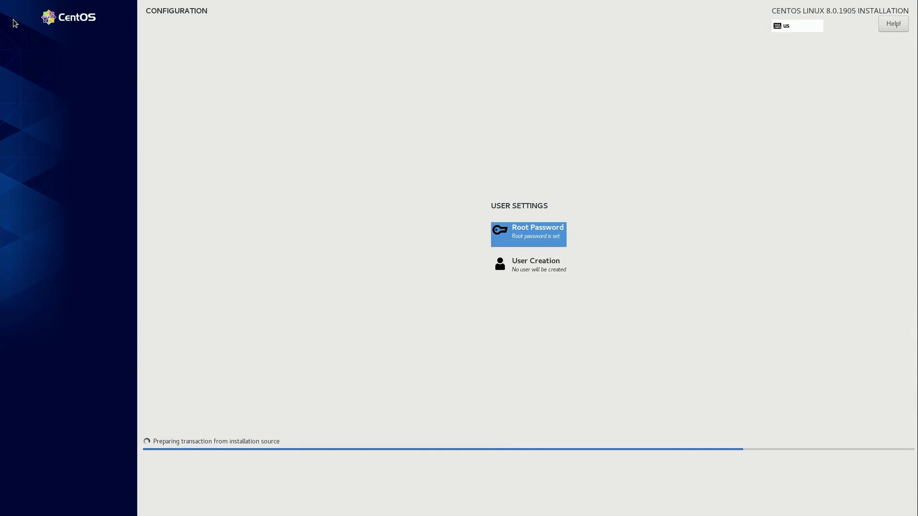
Step: Create a user with its name, administrator rights and a confirmed password, accepting the weak-password warning
{"action": "left_click", "coordinate": [545, 266]}
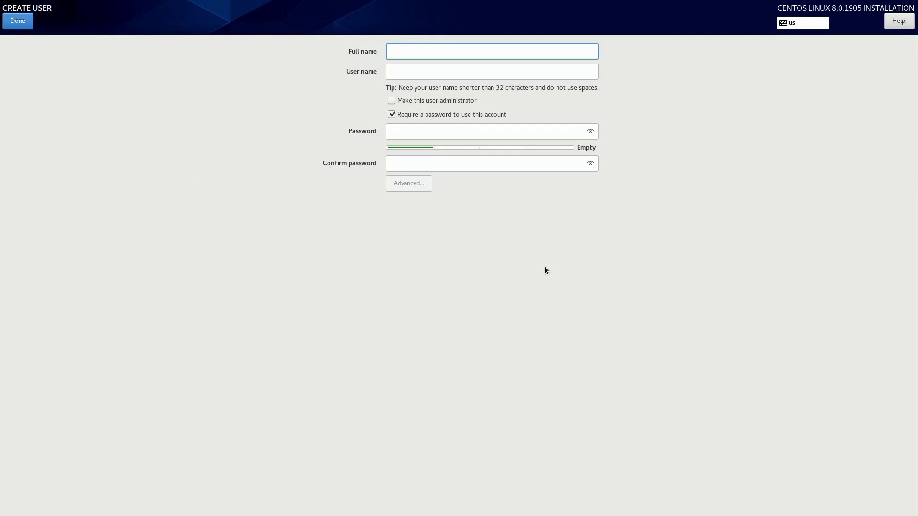
{"action": "type", "text": "jay"}
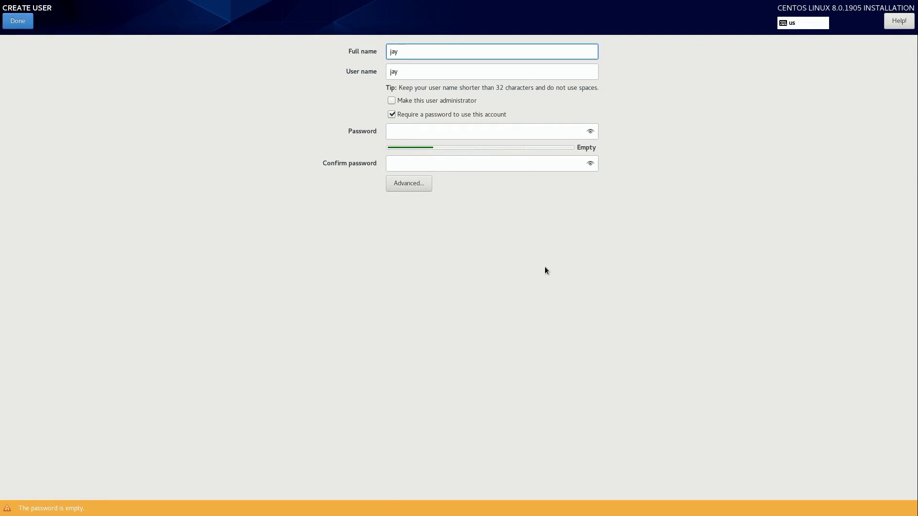
{"action": "left_click", "coordinate": [436, 104]}
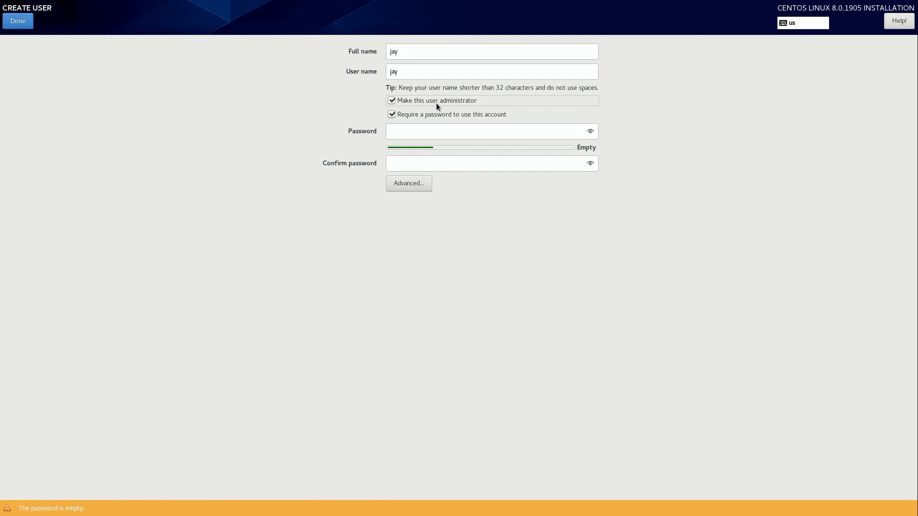
{"action": "left_click", "coordinate": [439, 131]}
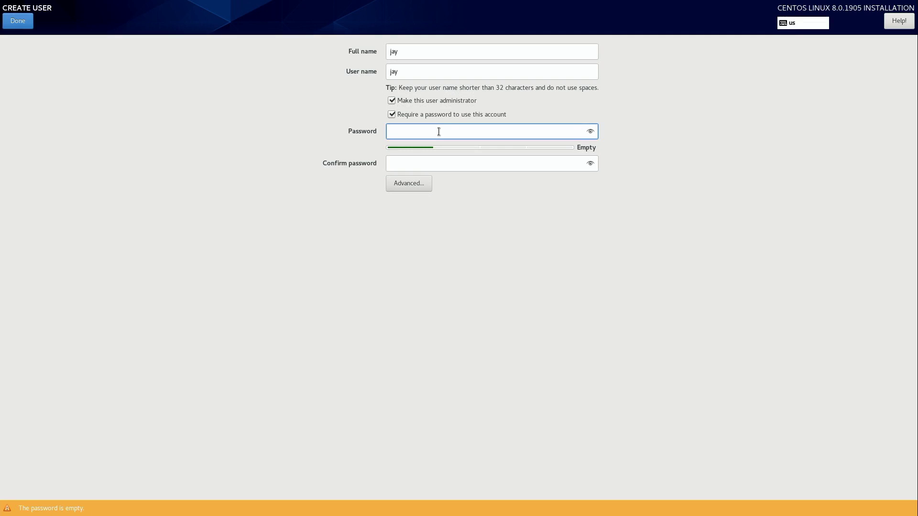
{"action": "type", "text": "redhat123"}
{"action": "key", "text": "Tab"}
{"action": "type", "text": "redhat123"}
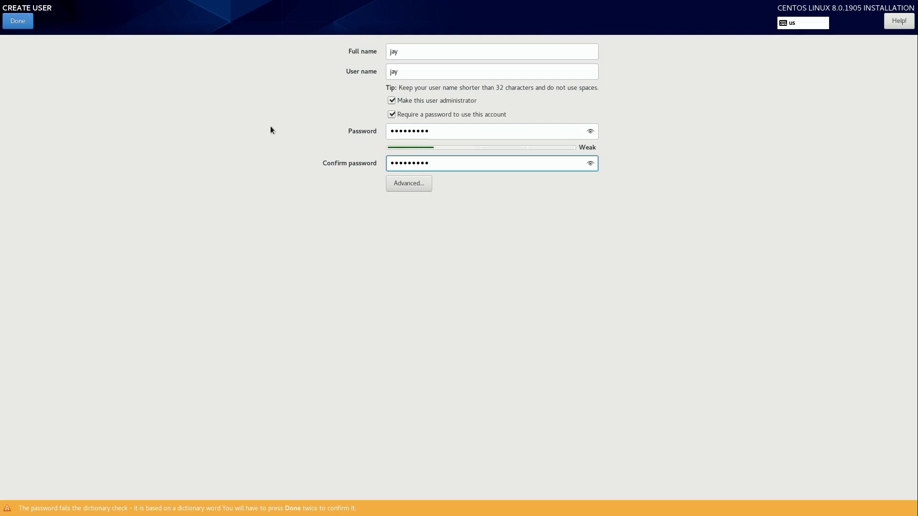
{"action": "left_click", "coordinate": [24, 23]}
{"action": "left_click", "coordinate": [23, 23]}
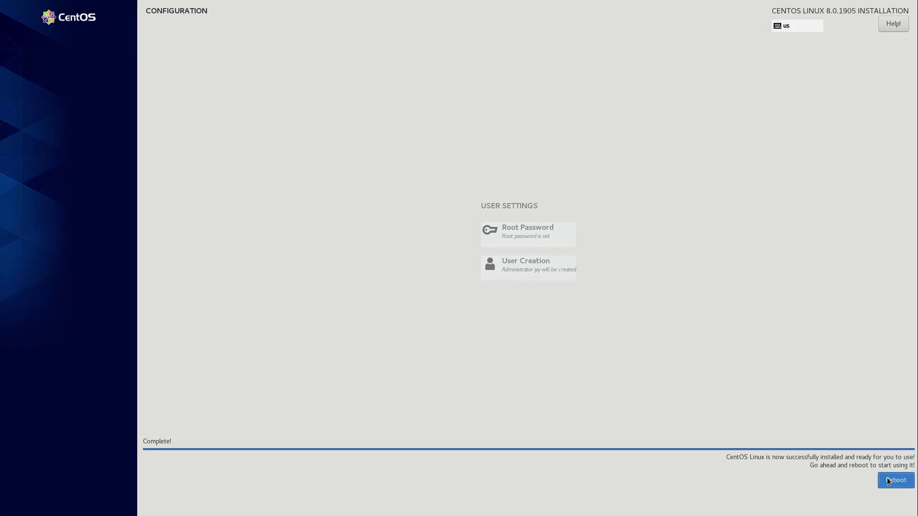
Step: Reboot, accept the CentOS licence agreement in Initial Setup, and finish configuration
{"action": "left_click", "coordinate": [889, 481]}
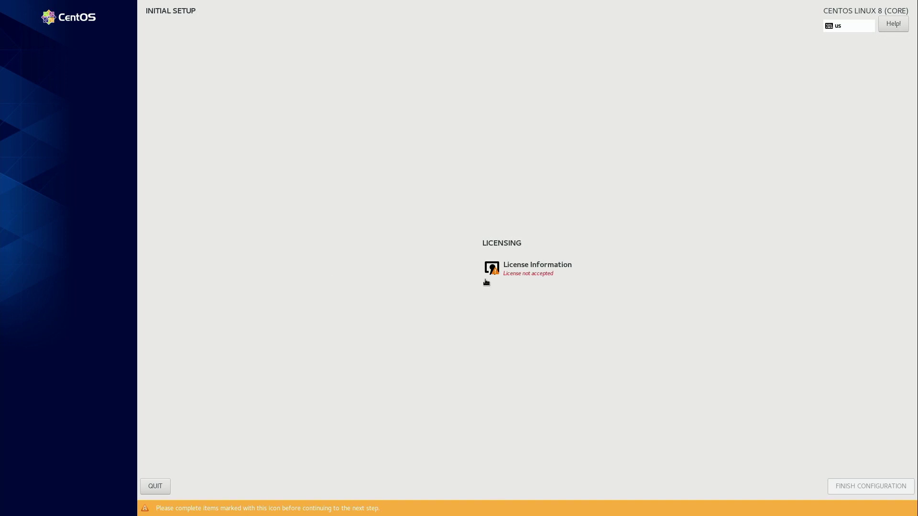
{"action": "left_click", "coordinate": [519, 268]}
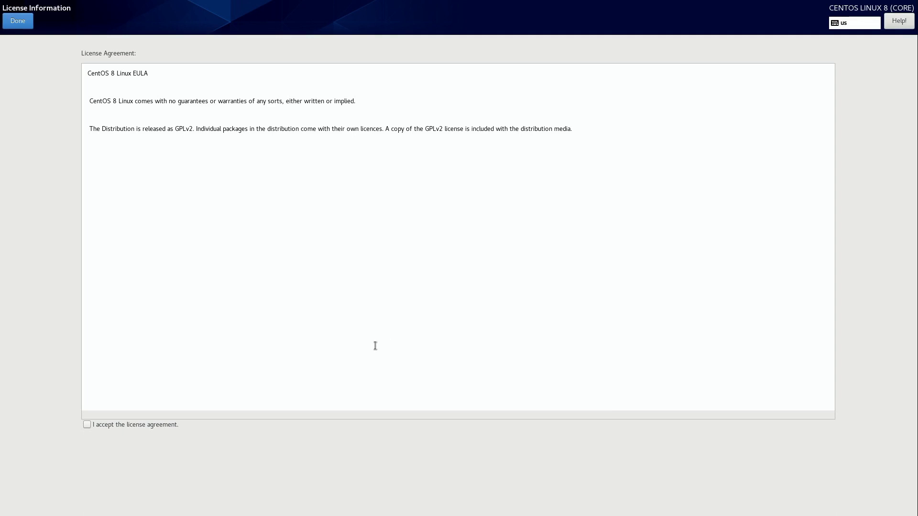
{"action": "left_click", "coordinate": [162, 424]}
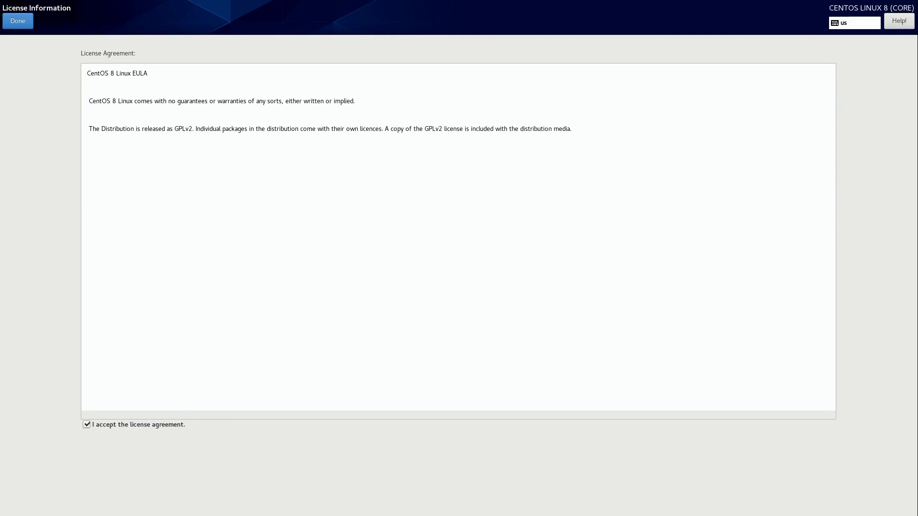
{"action": "left_click", "coordinate": [29, 21]}
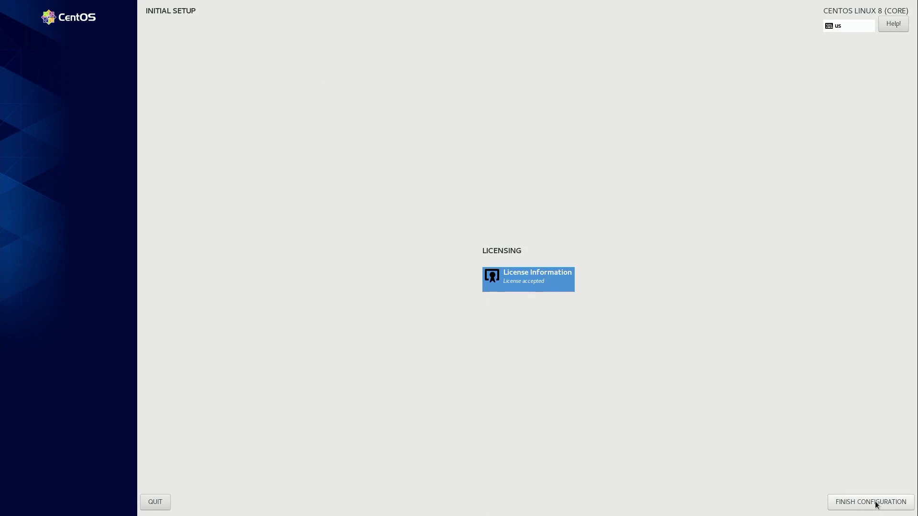
{"action": "left_click", "coordinate": [878, 505]}
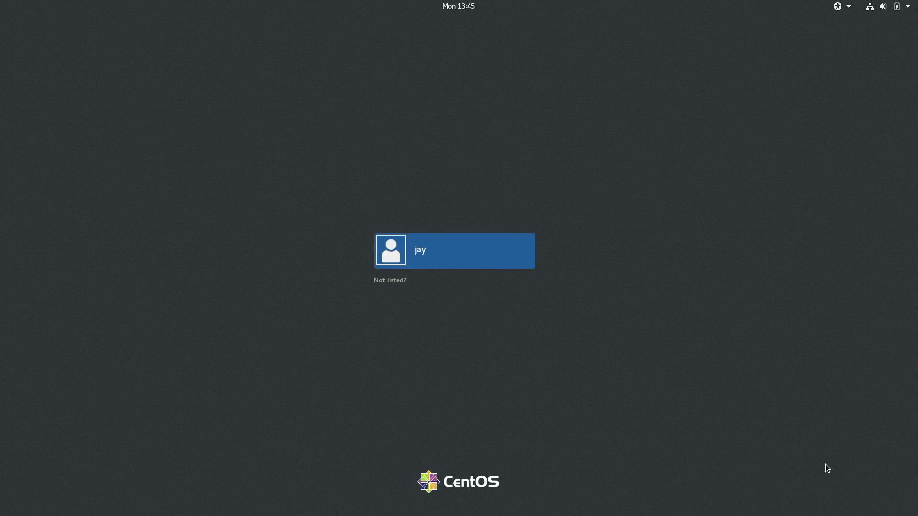
Step: Select the new user on the login screen and sign in with the account password
{"action": "left_click", "coordinate": [467, 263]}
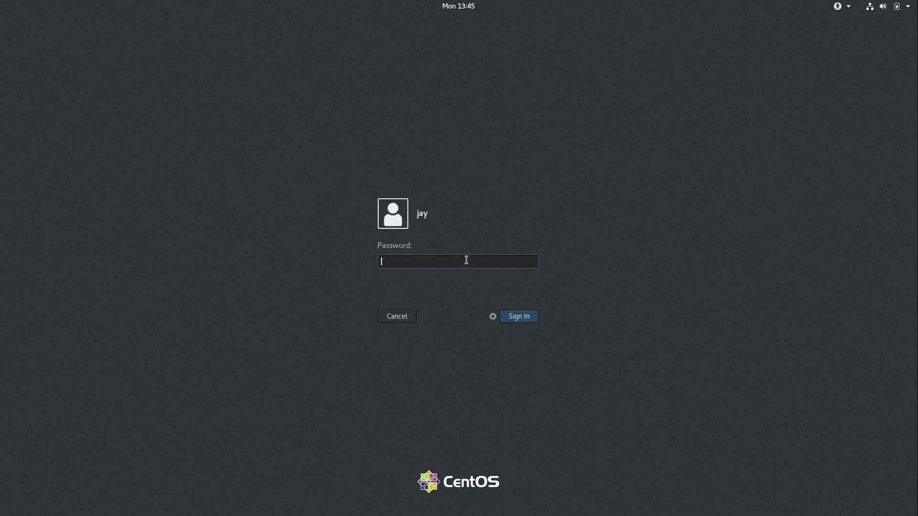
{"action": "type", "text": "•••••••••"}
{"action": "key", "text": "Return"}
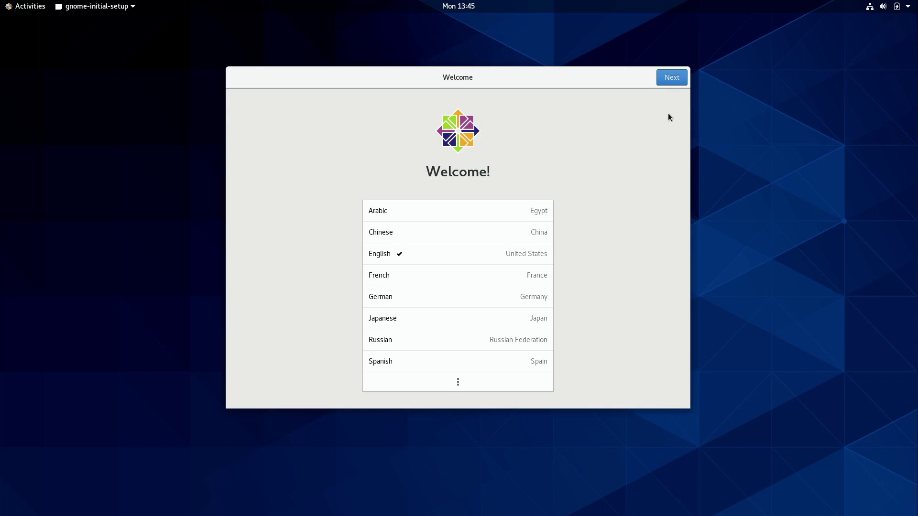
Step: Keep English and the English (US) layout, then join the Atlantis Wi-Fi with its password
{"action": "left_click", "coordinate": [671, 79]}
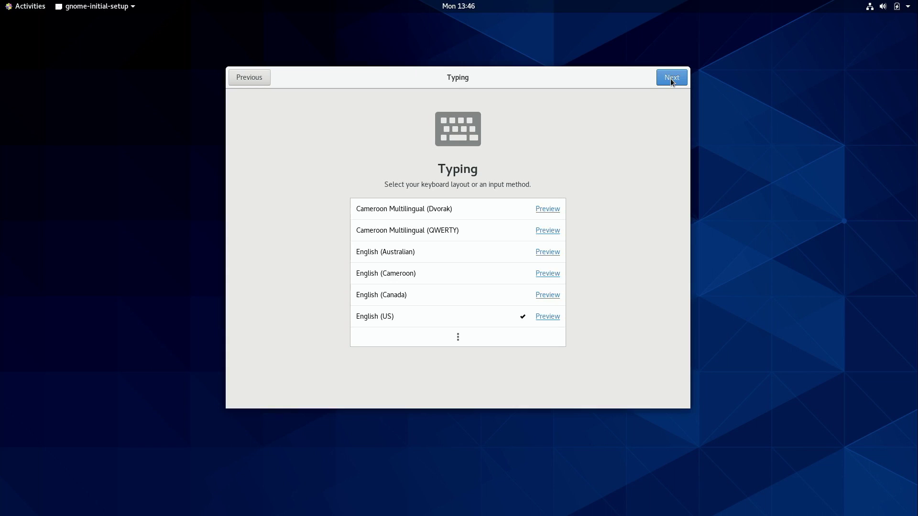
{"action": "left_click", "coordinate": [670, 79]}
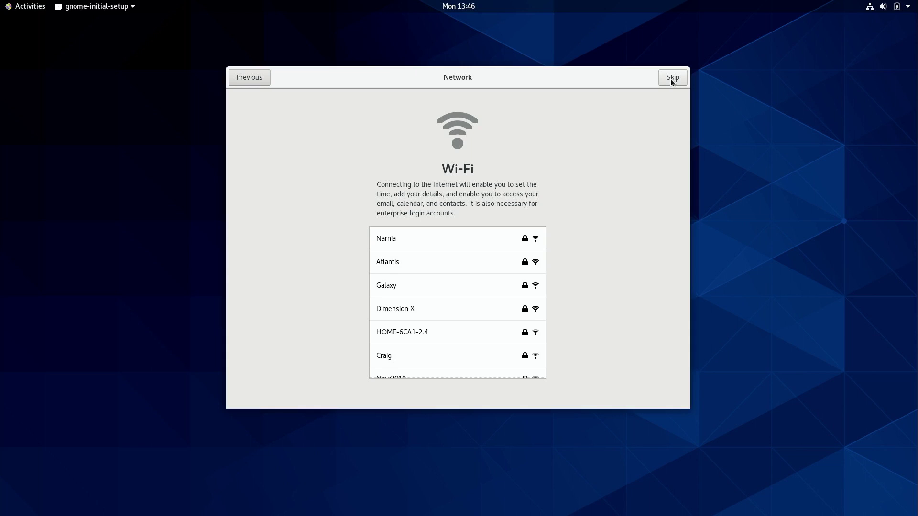
{"action": "left_click", "coordinate": [460, 260]}
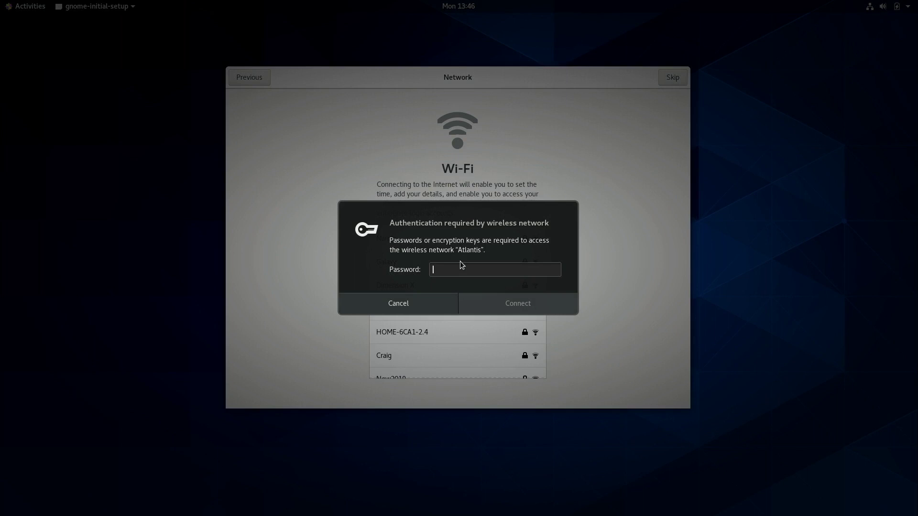
{"action": "type", "text": "••••••••••••••••"}
{"action": "left_click", "coordinate": [499, 297]}
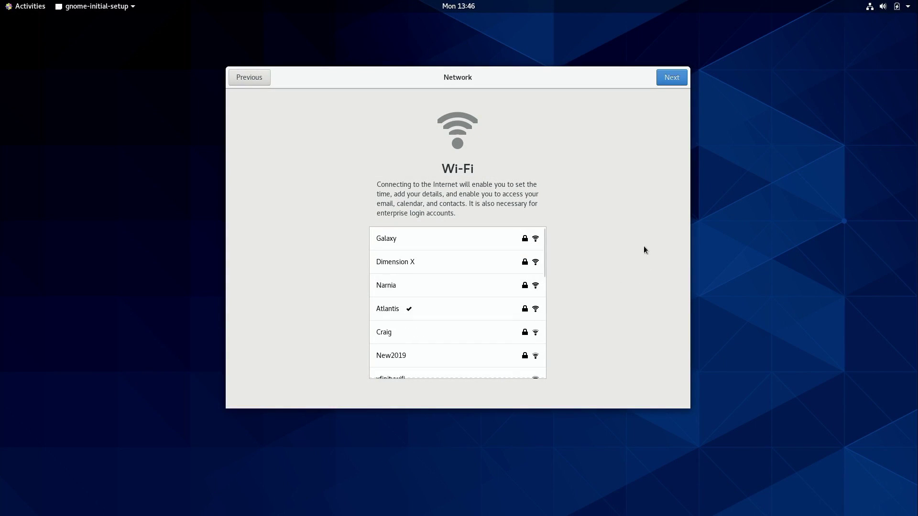
Step: Pass the Network and Privacy pages with location on, skip Online Accounts, and start using CentOS Linux
{"action": "left_click", "coordinate": [661, 80]}
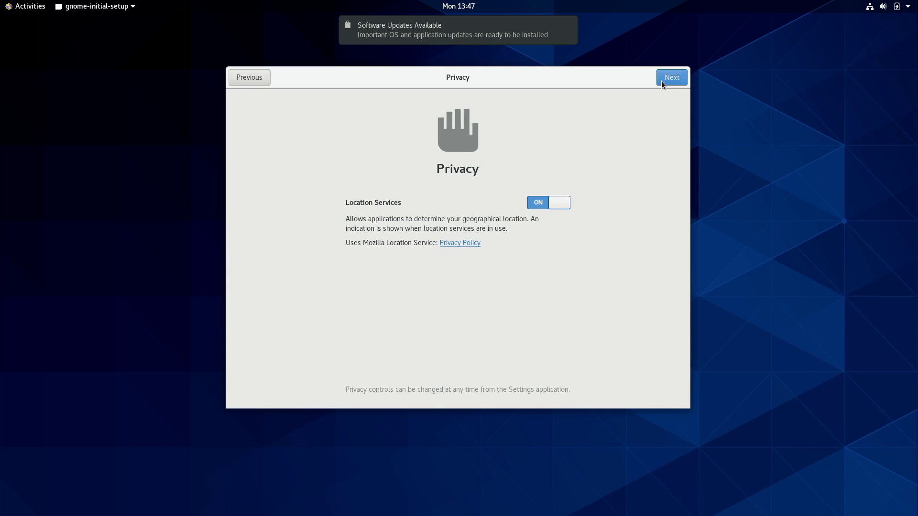
{"action": "left_click", "coordinate": [662, 84]}
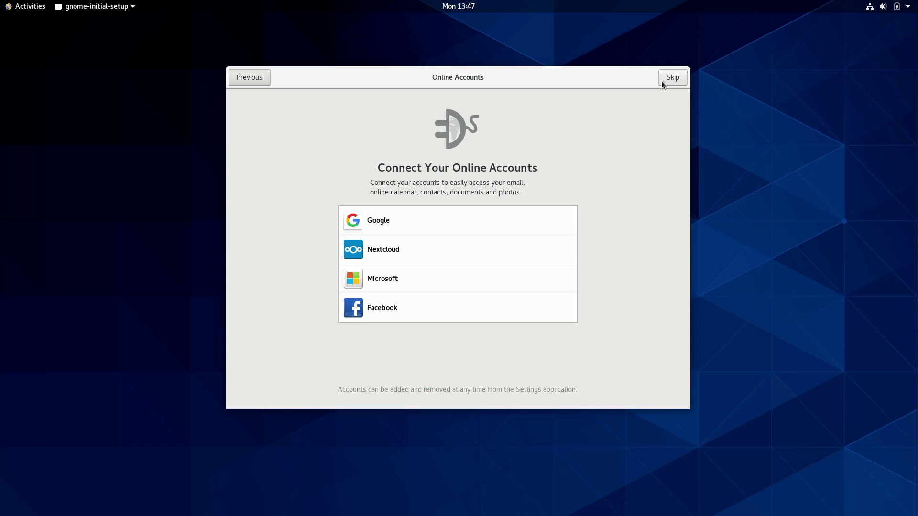
{"action": "left_click", "coordinate": [661, 82]}
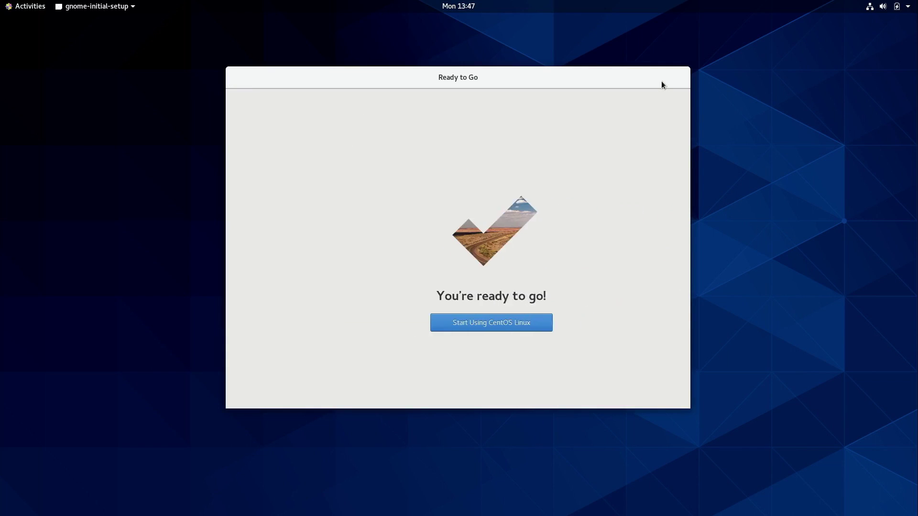
{"action": "left_click", "coordinate": [475, 330]}
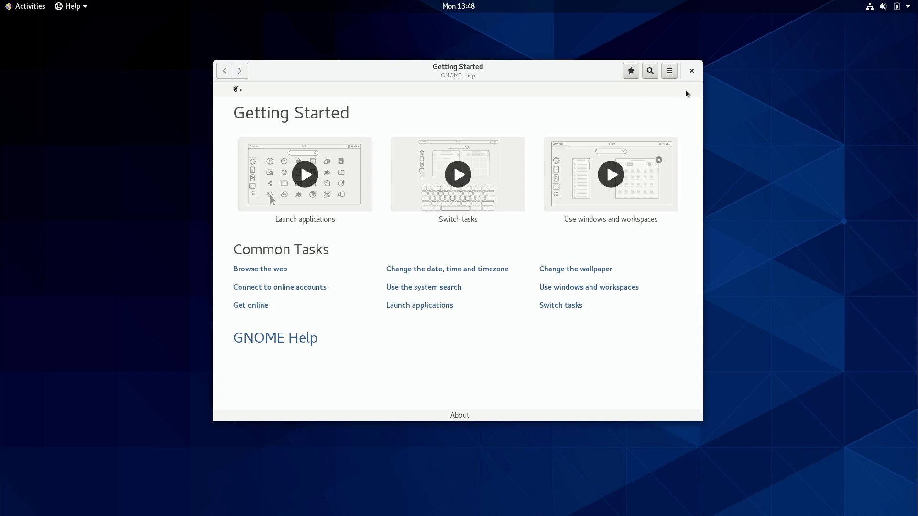
Step: Close the GNOME Help Getting Started window to leave an empty desktop
{"action": "left_click", "coordinate": [693, 75]}
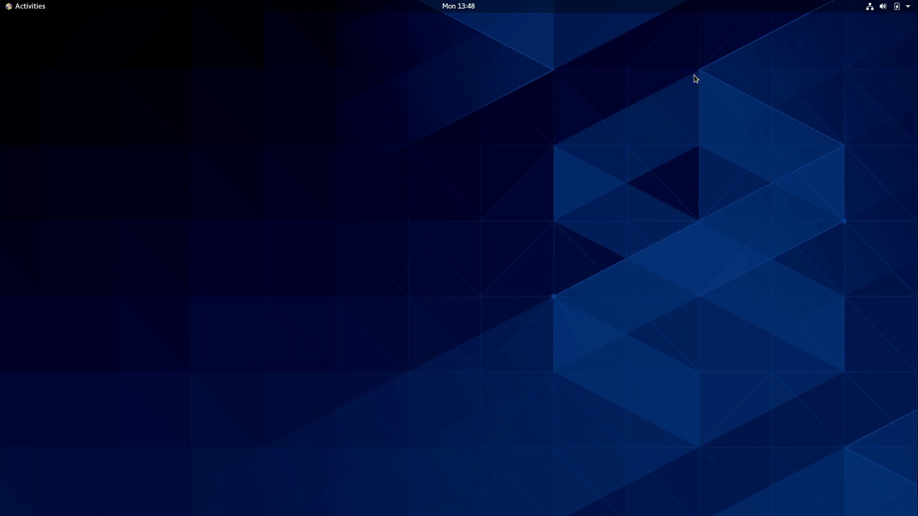